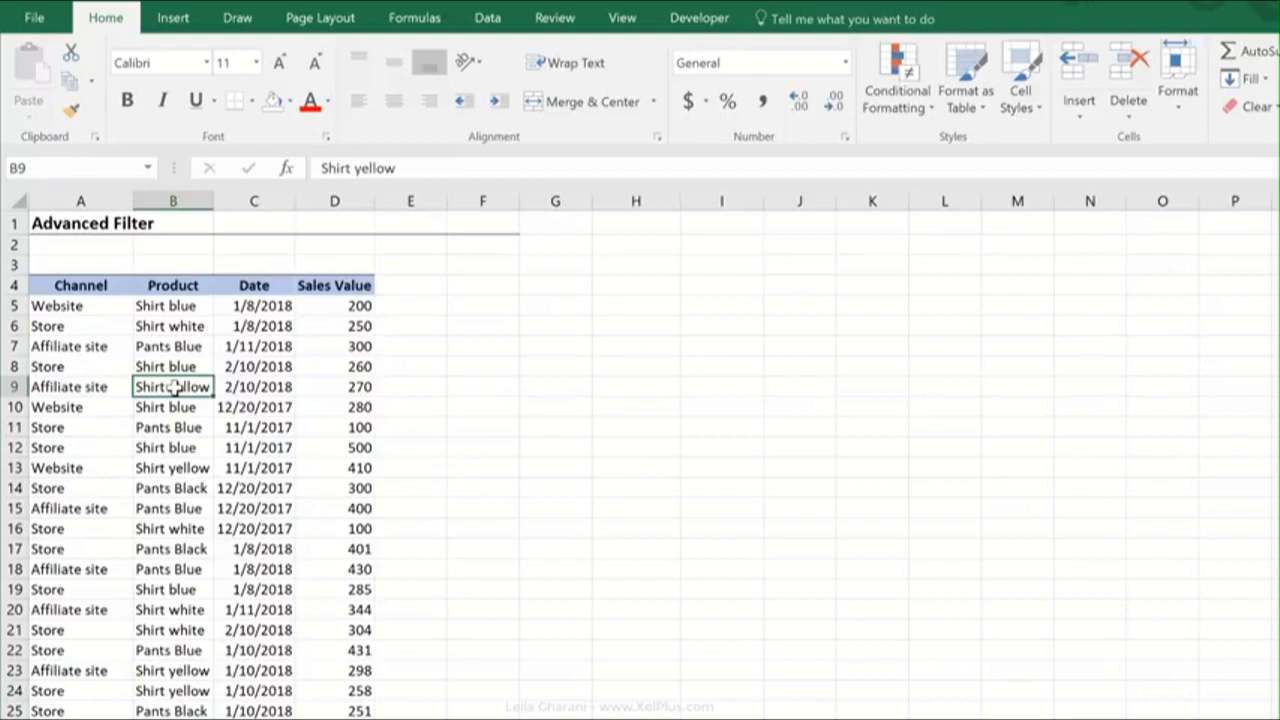
Add filter controls to the sales table's headers and filter the Channel column to show only Store
key(ctrl+shift+l)
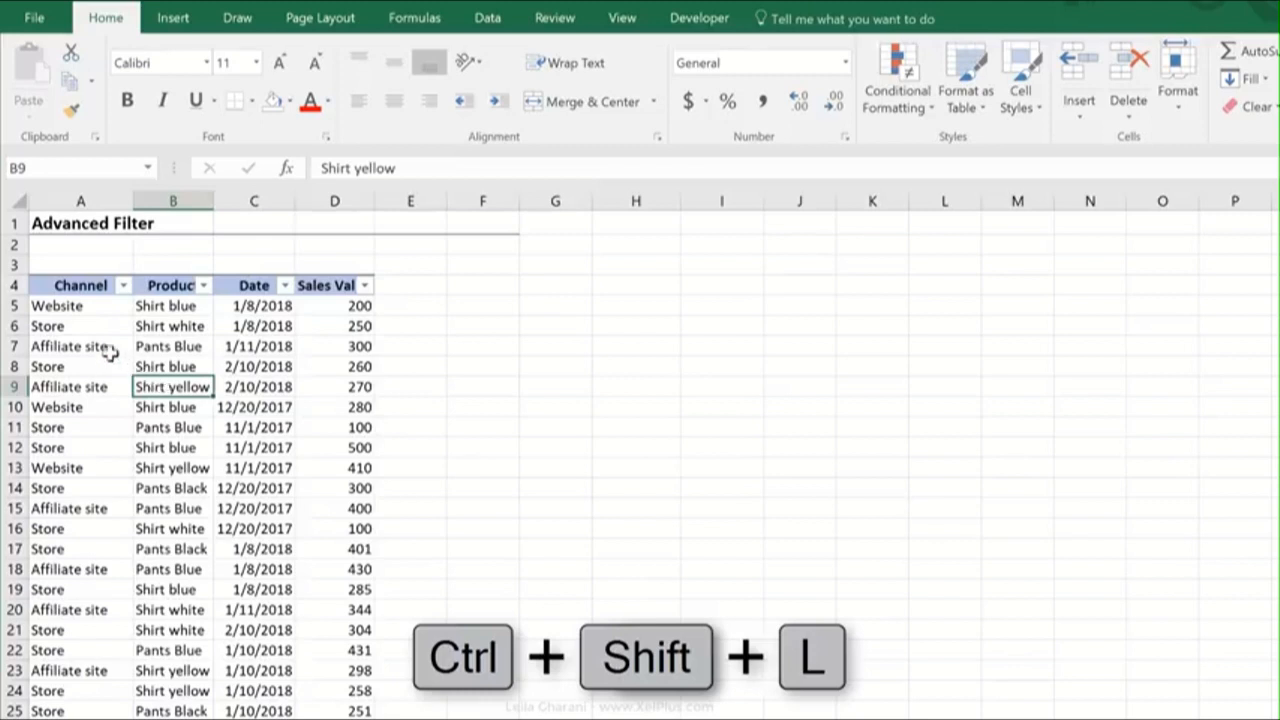
click(119, 286)
click(46, 490)
click(60, 524)
click(150, 589)
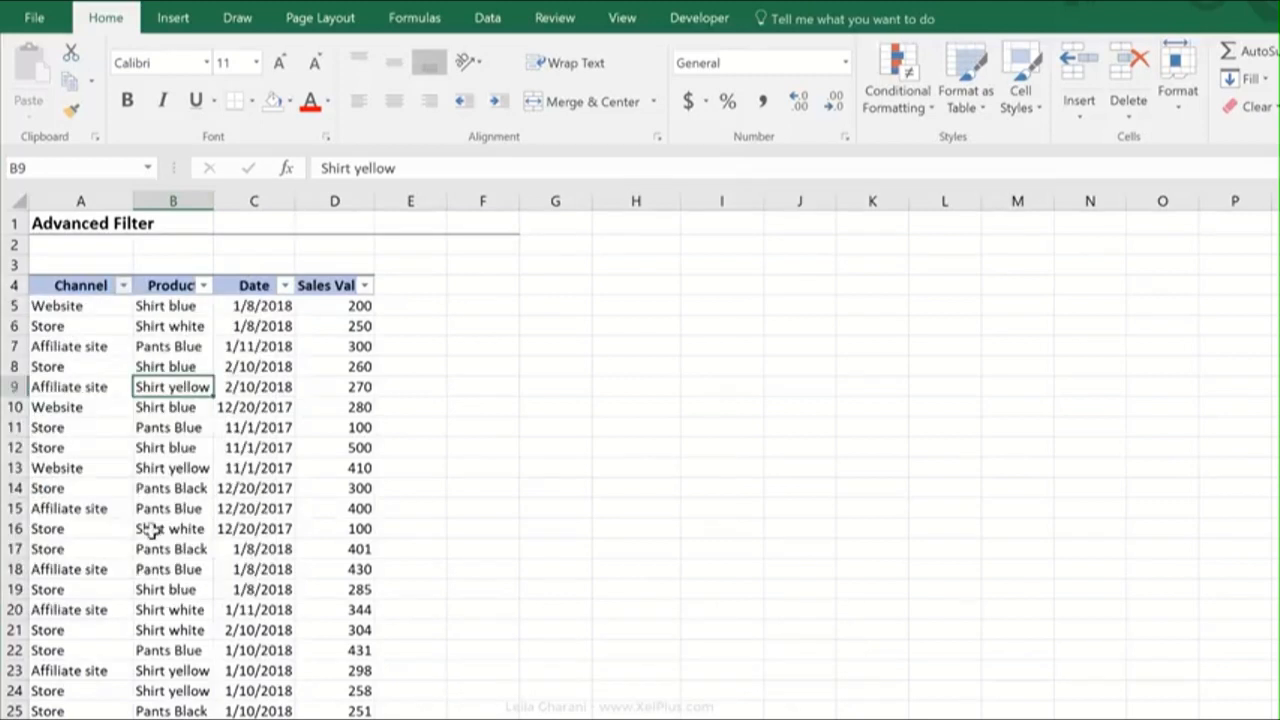
Filter the Product column to show only Pants Black and Pants Blue
click(203, 286)
click(93, 490)
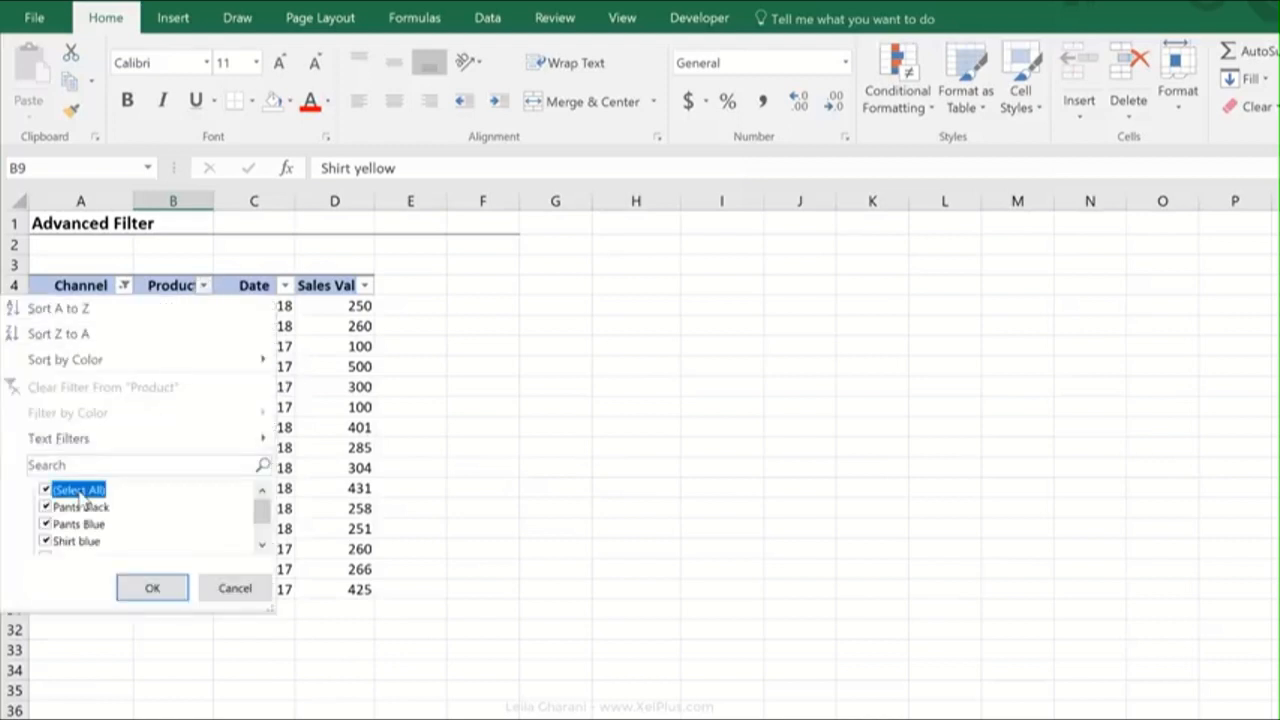
click(80, 507)
click(78, 524)
click(152, 588)
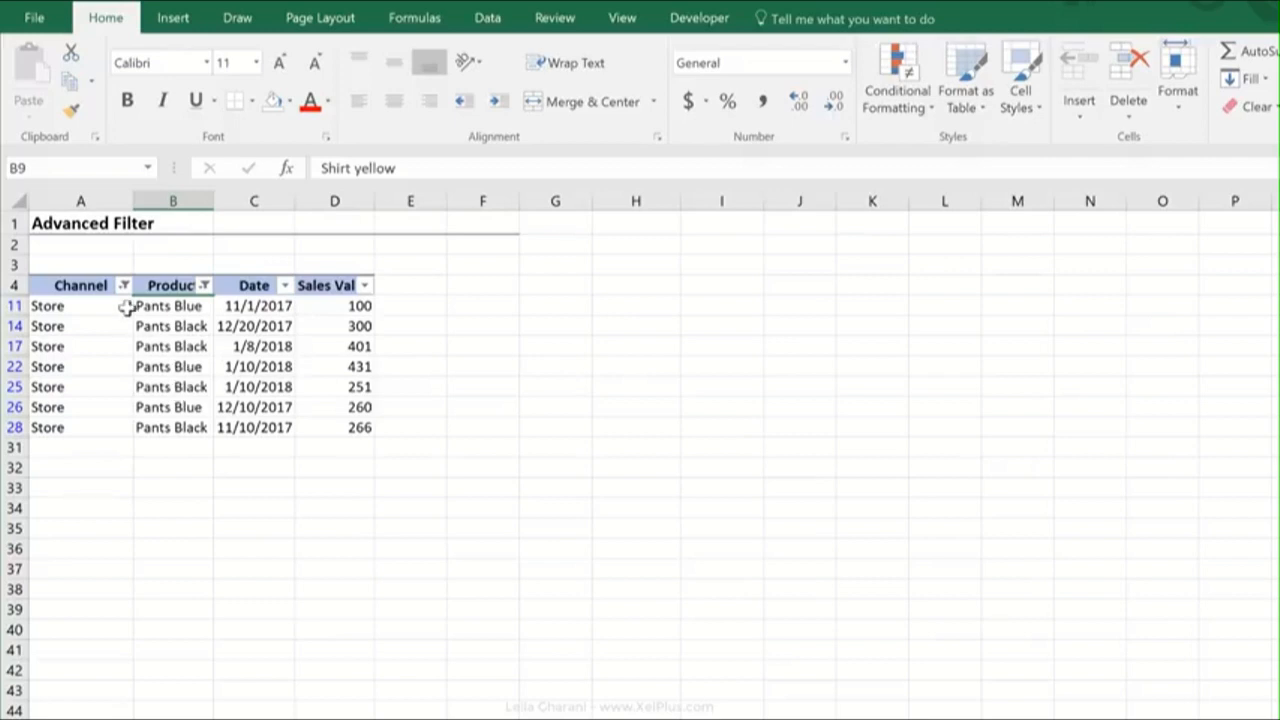
Check which criteria are applied to the Channel and Product column filters
mouse_move(125, 291)
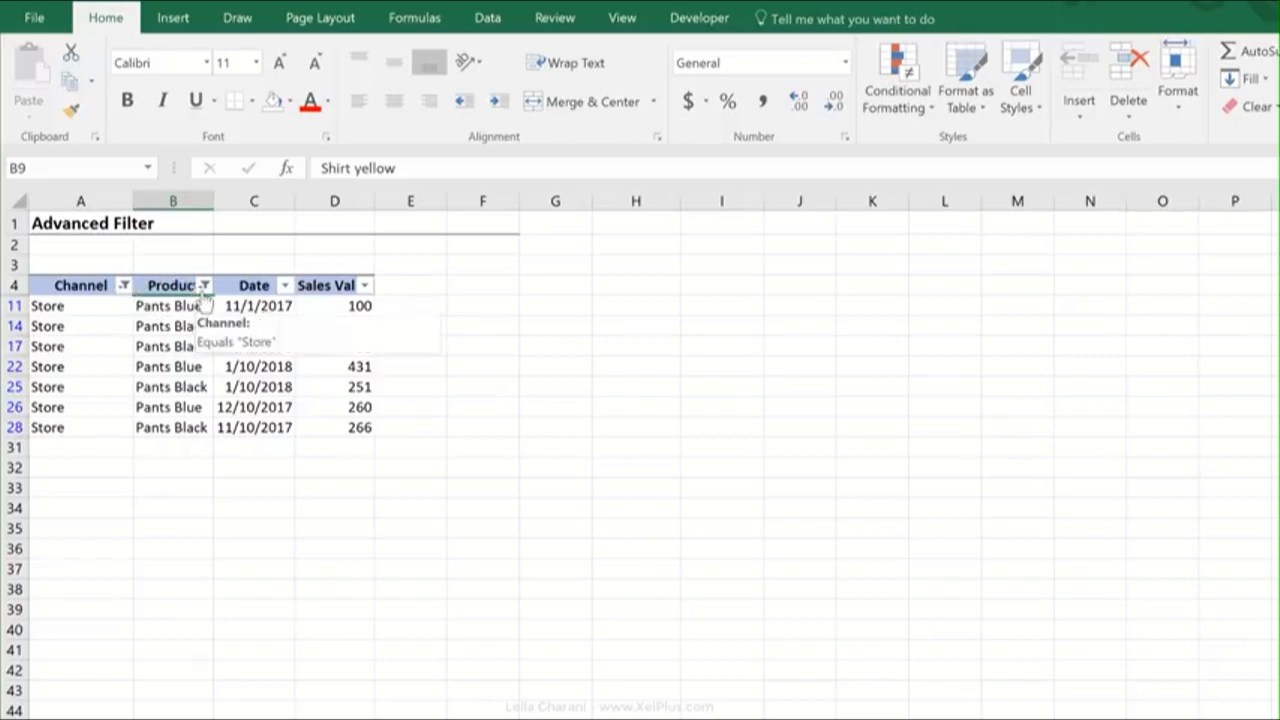
mouse_move(204, 290)
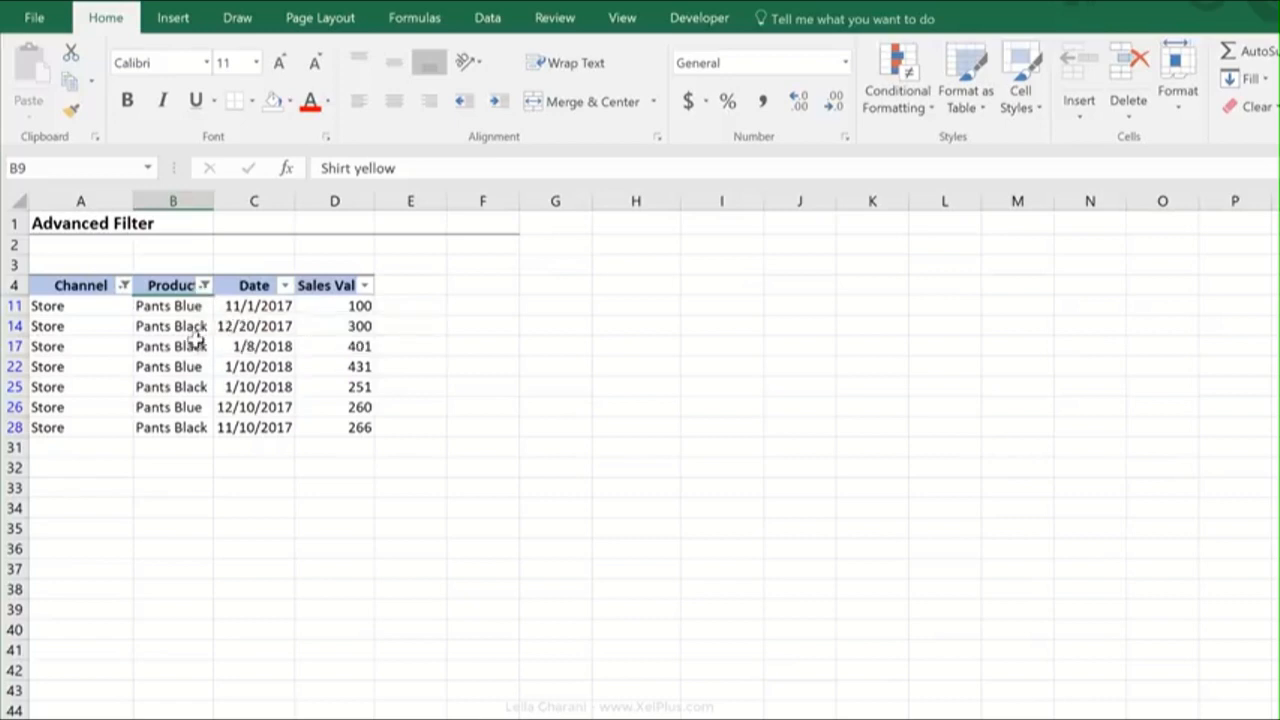
click(197, 342)
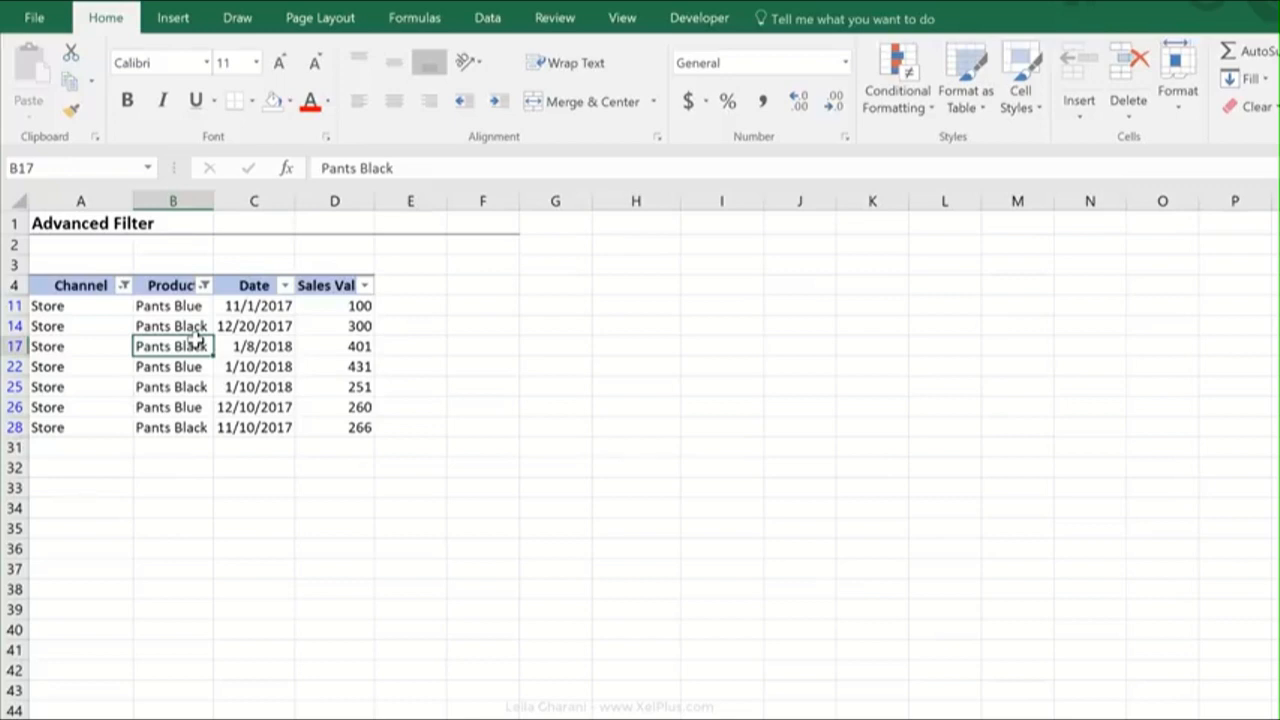
Examine the list range and criteria range settings of the Advanced Filter, and close it without applying
drag(557, 221, 708, 238)
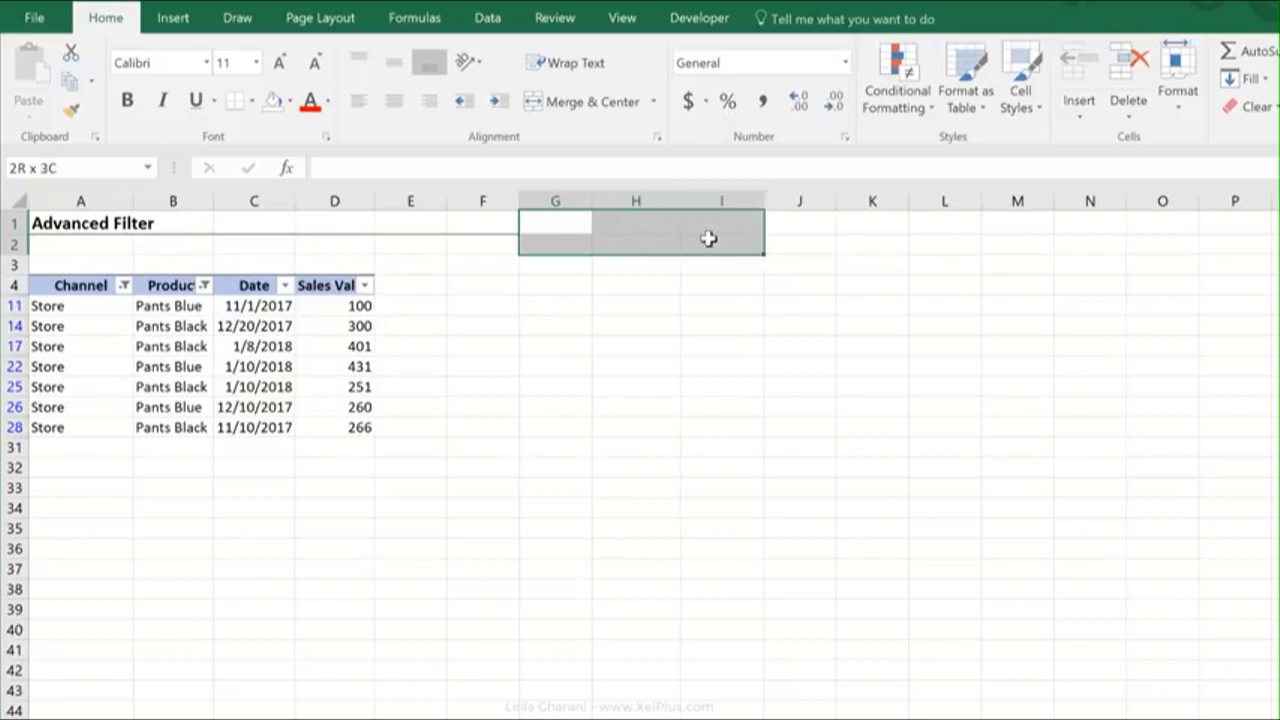
drag(708, 238, 708, 238)
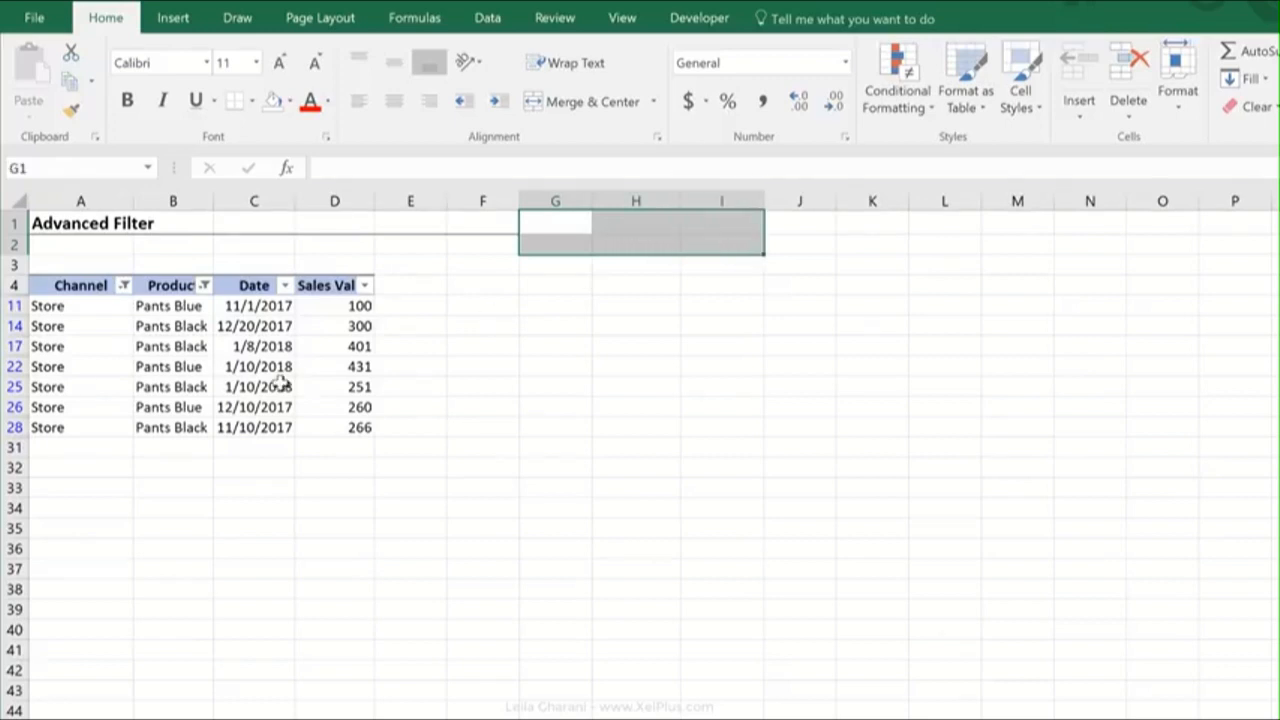
click(476, 28)
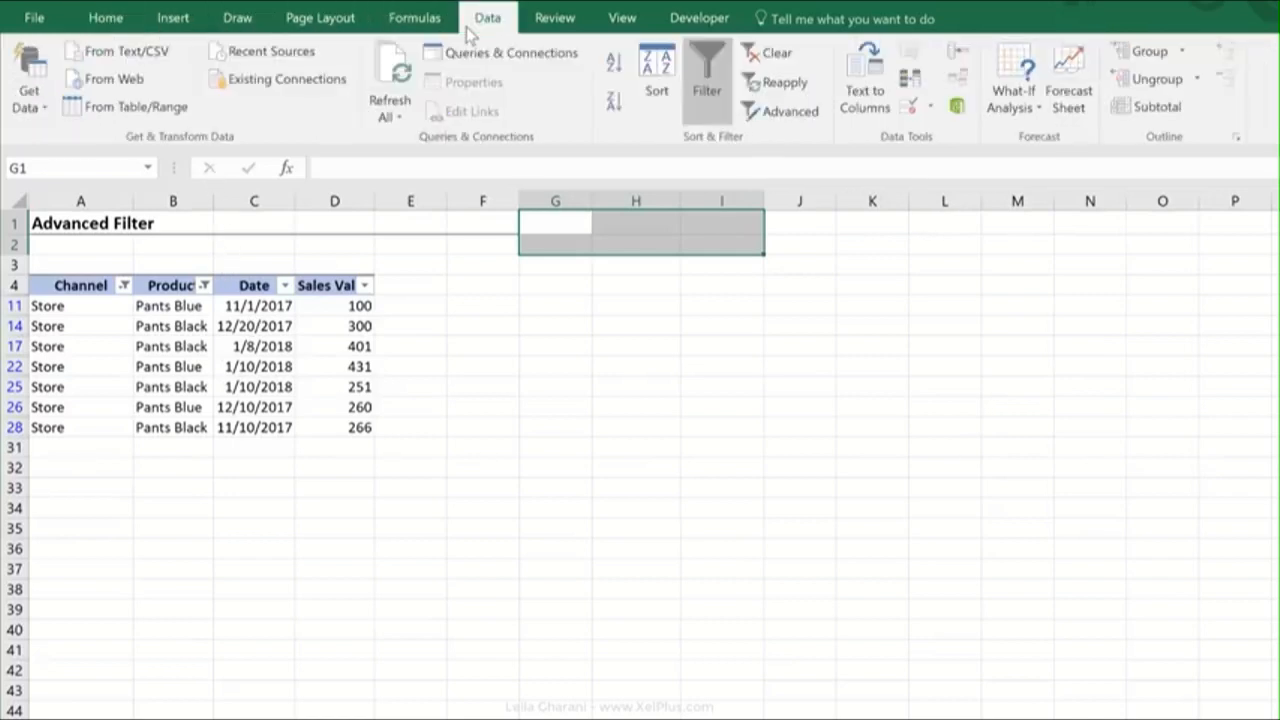
click(768, 113)
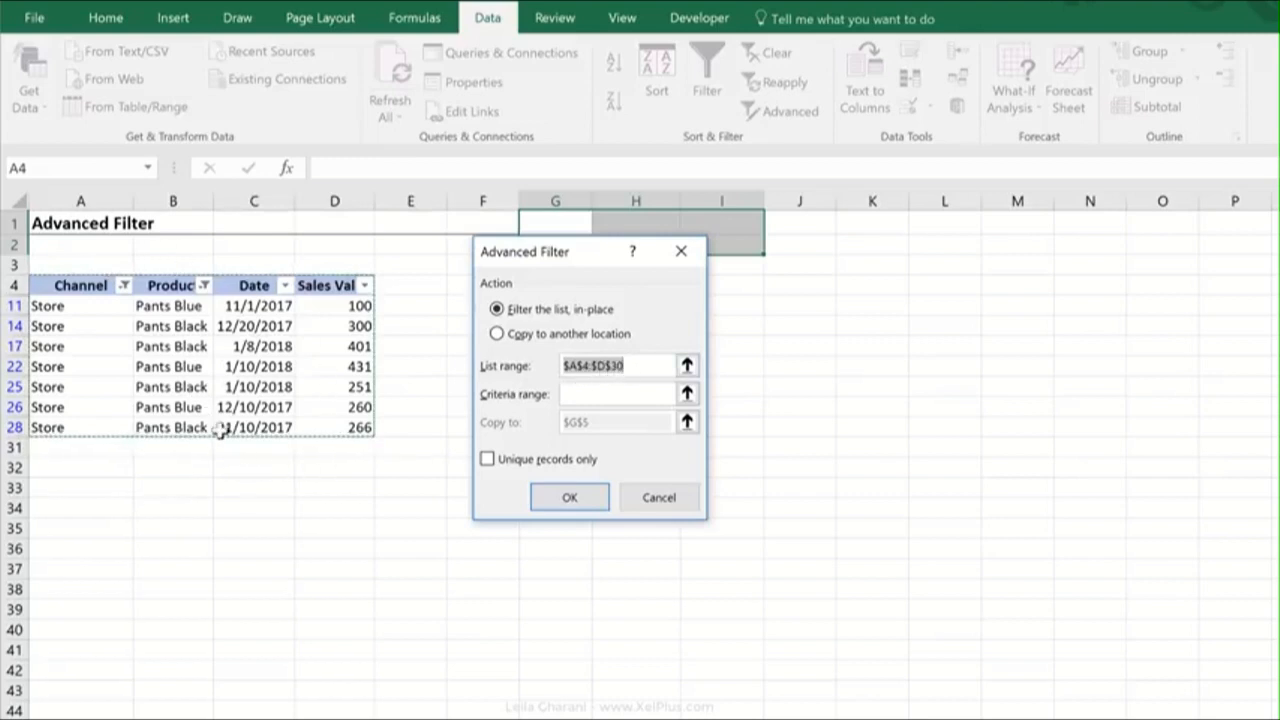
click(584, 396)
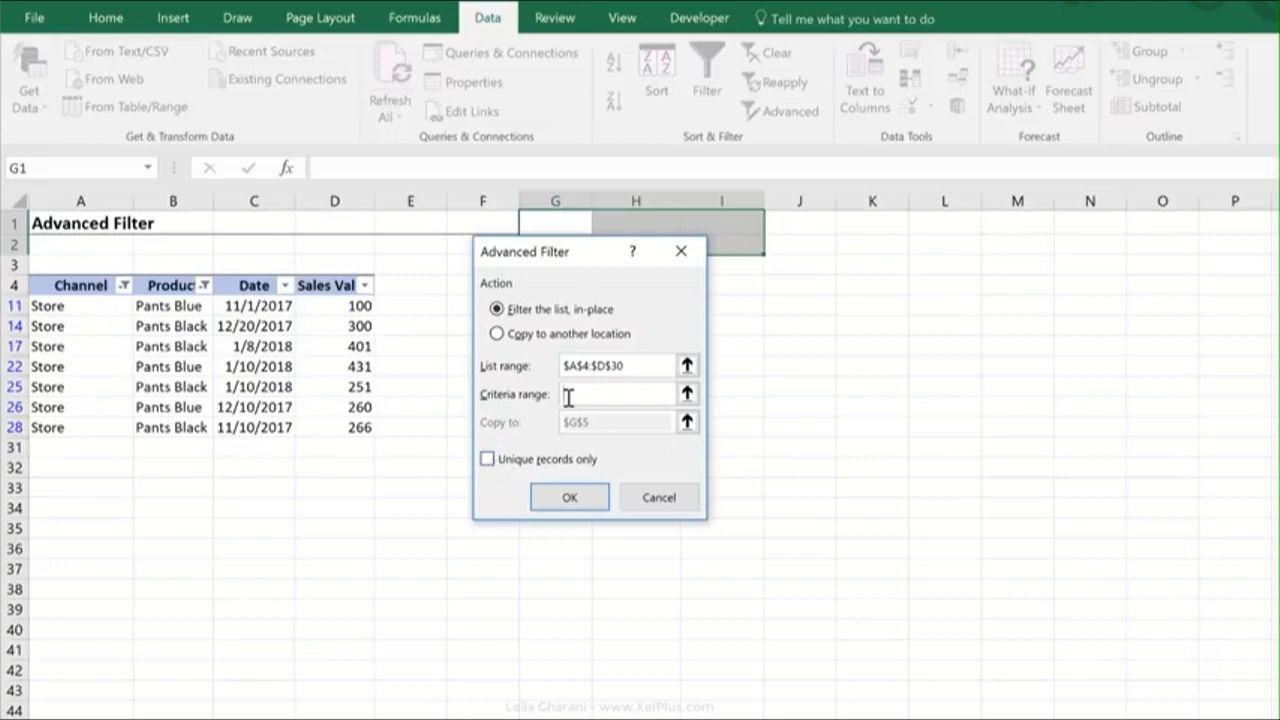
click(659, 497)
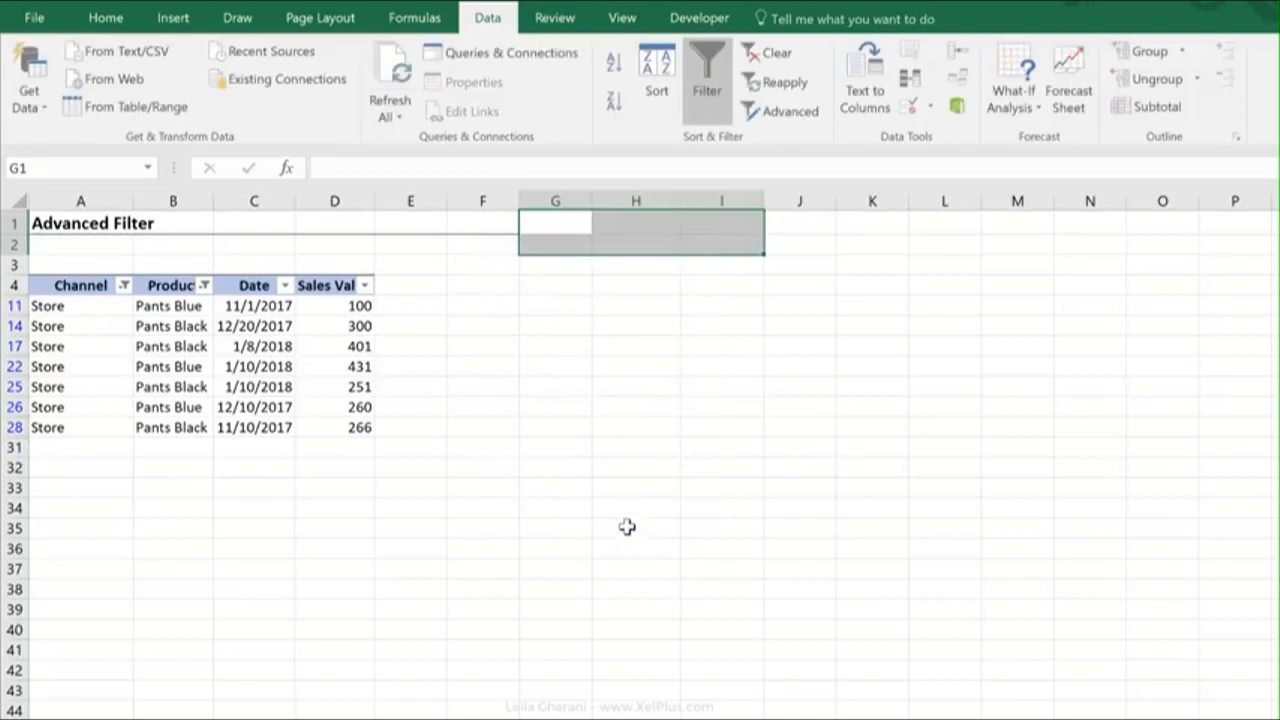
Remove the header filters from the sales table
click(580, 226)
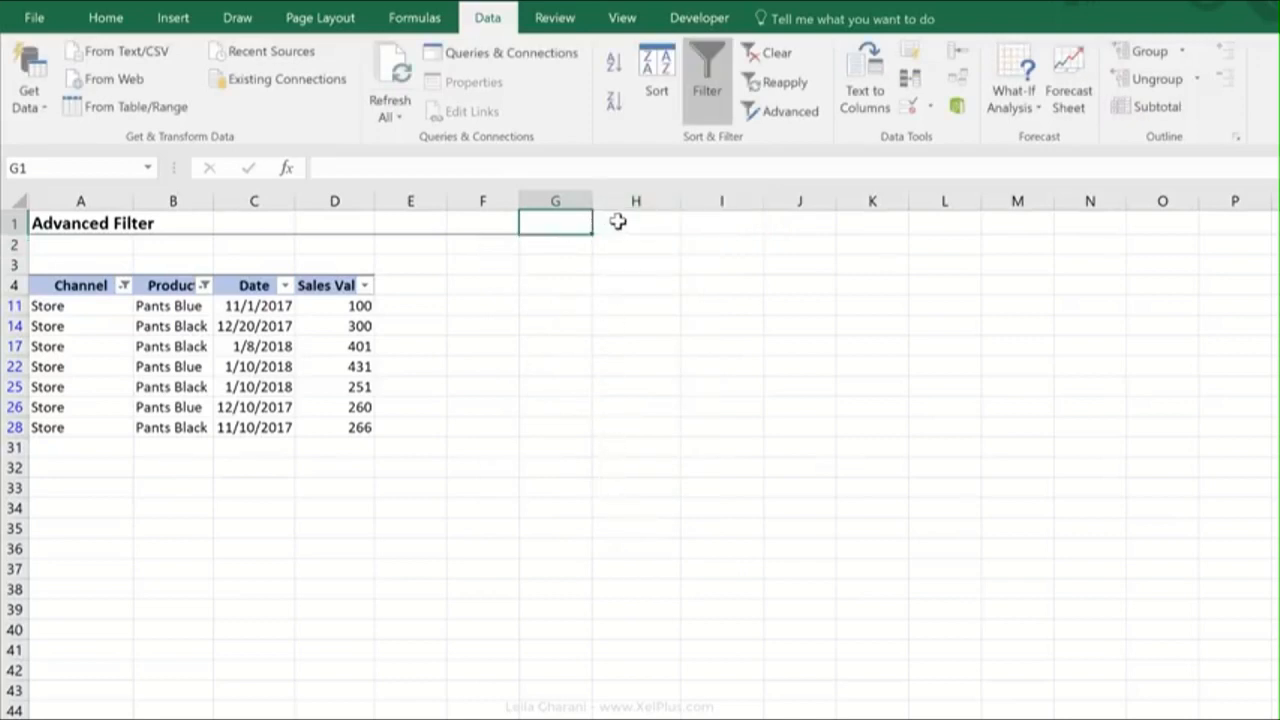
click(618, 222)
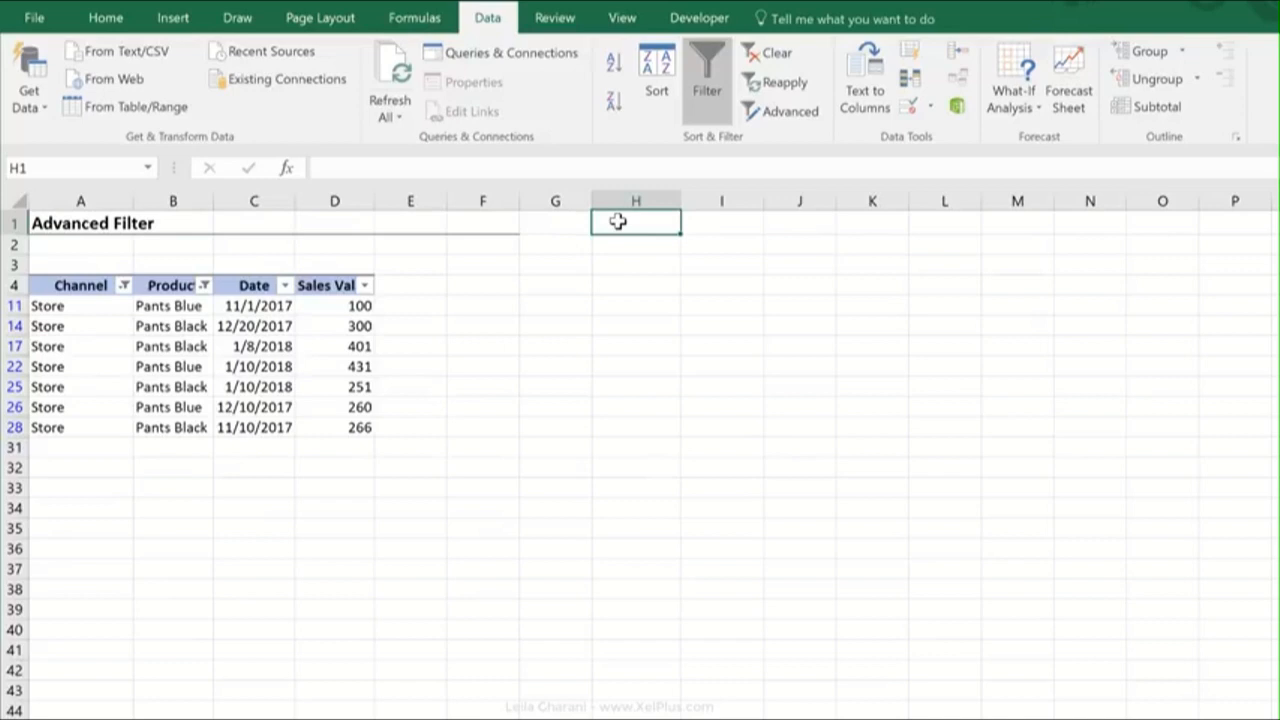
click(190, 341)
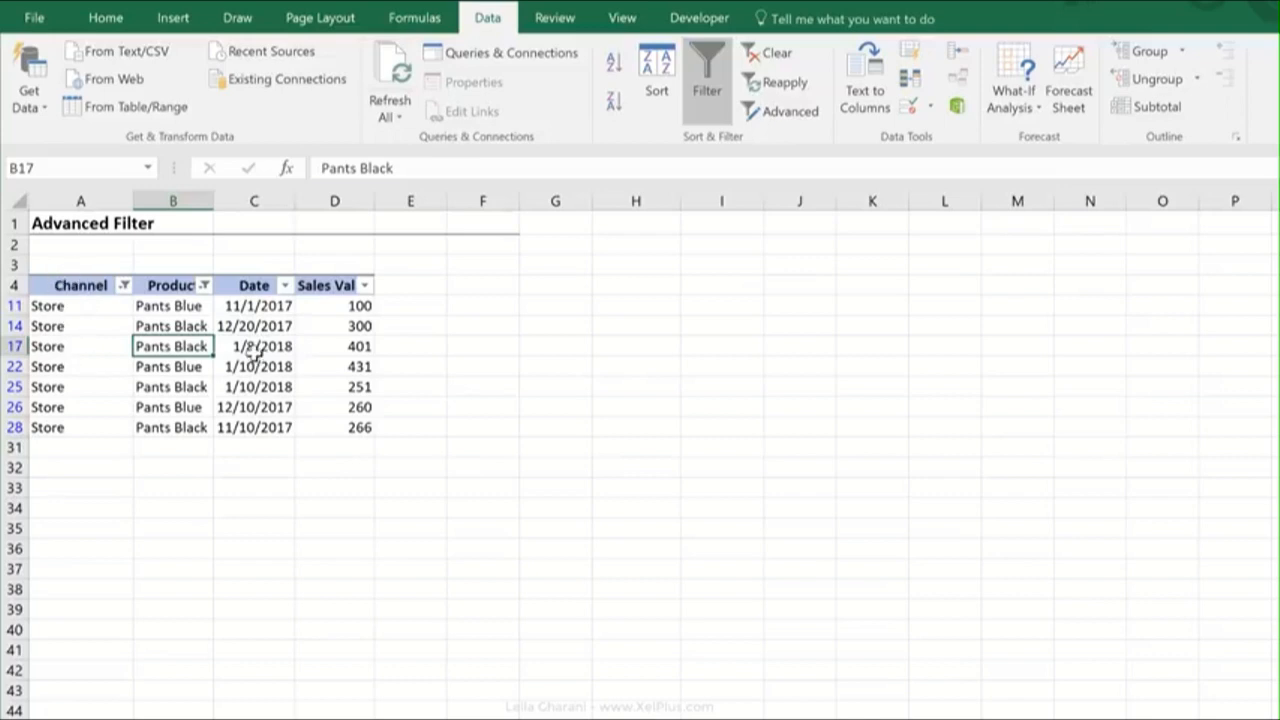
key(ctrl+shift+l)
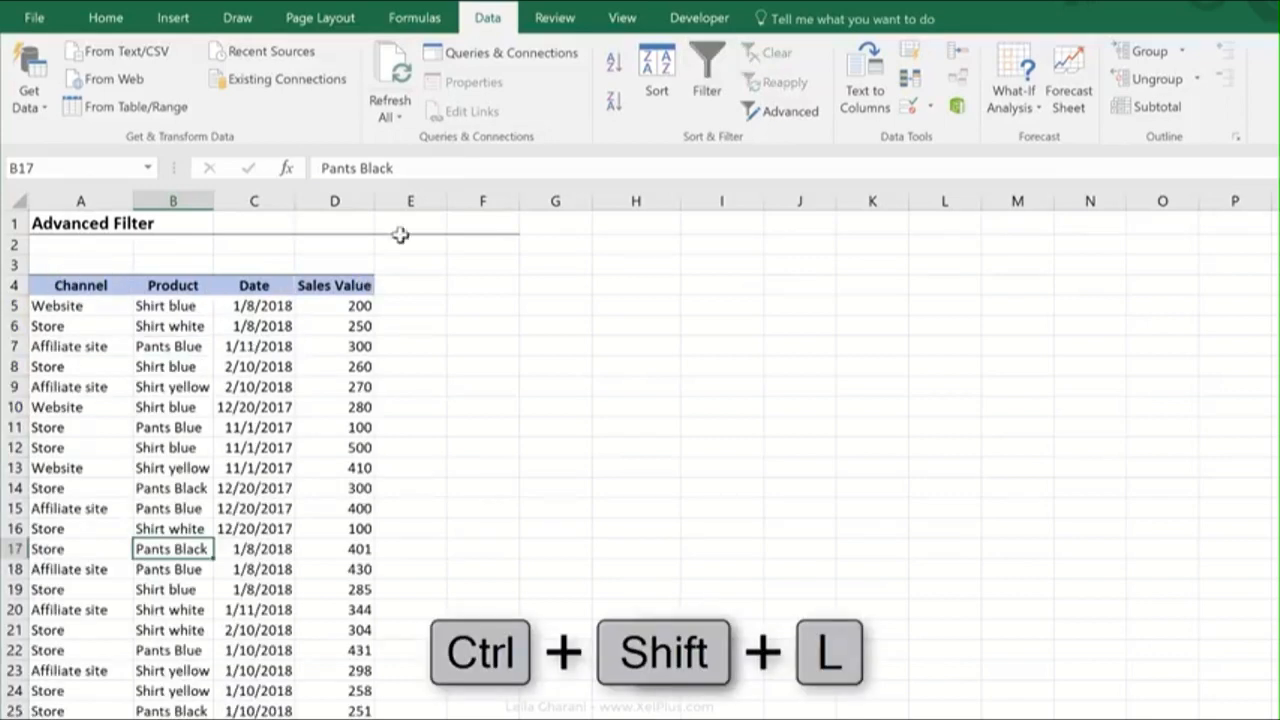
Set up a filter criterion with the heading "channel" in H1 and the value "store" in H2
click(635, 227)
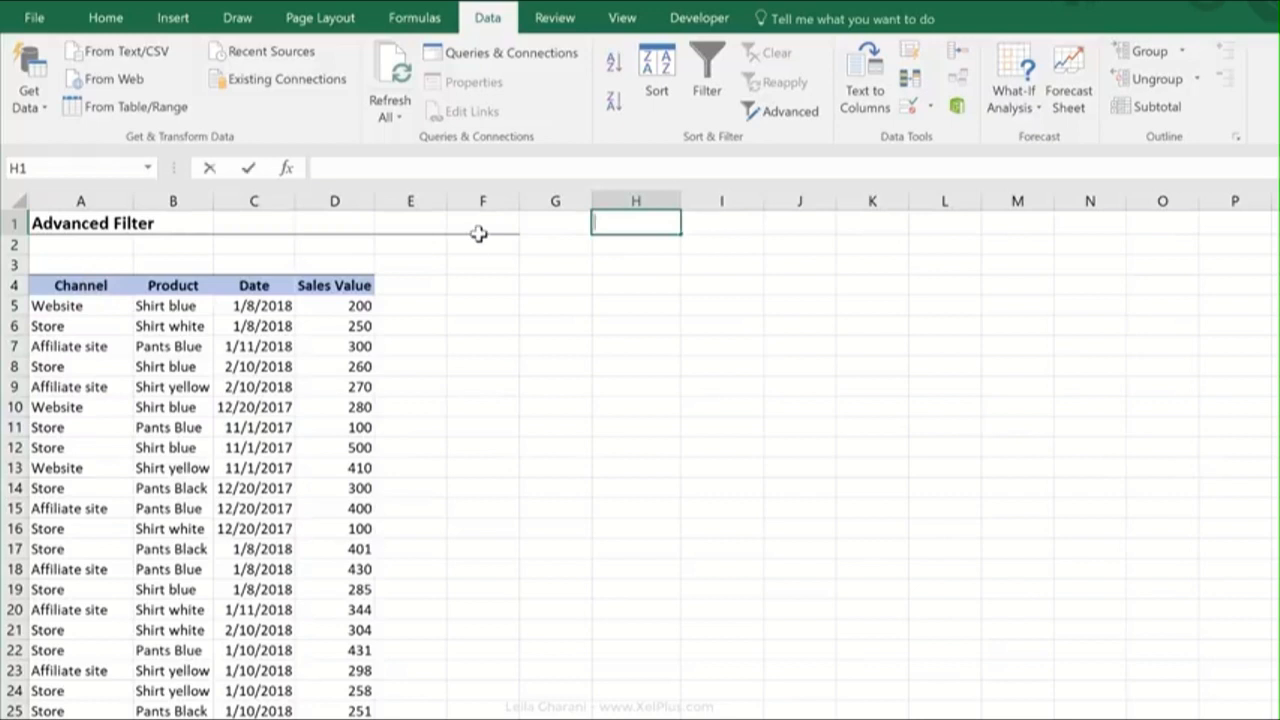
text(channel)
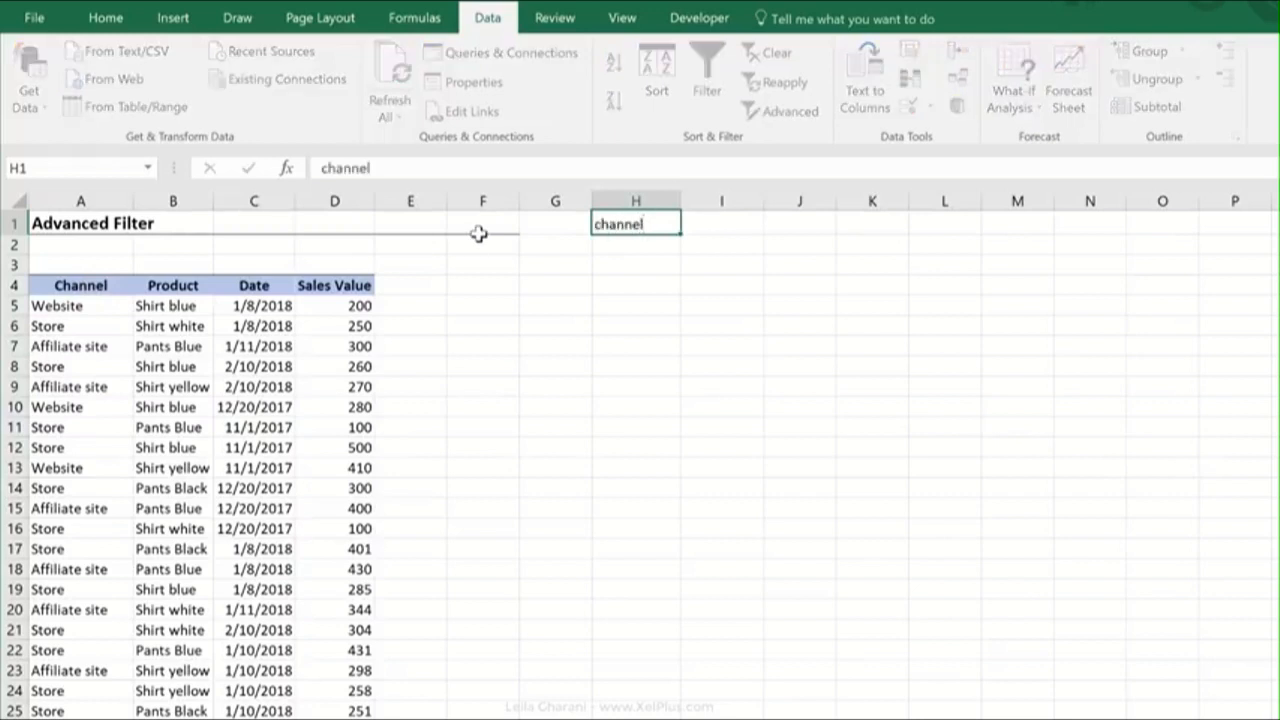
key(ctrl+Return)
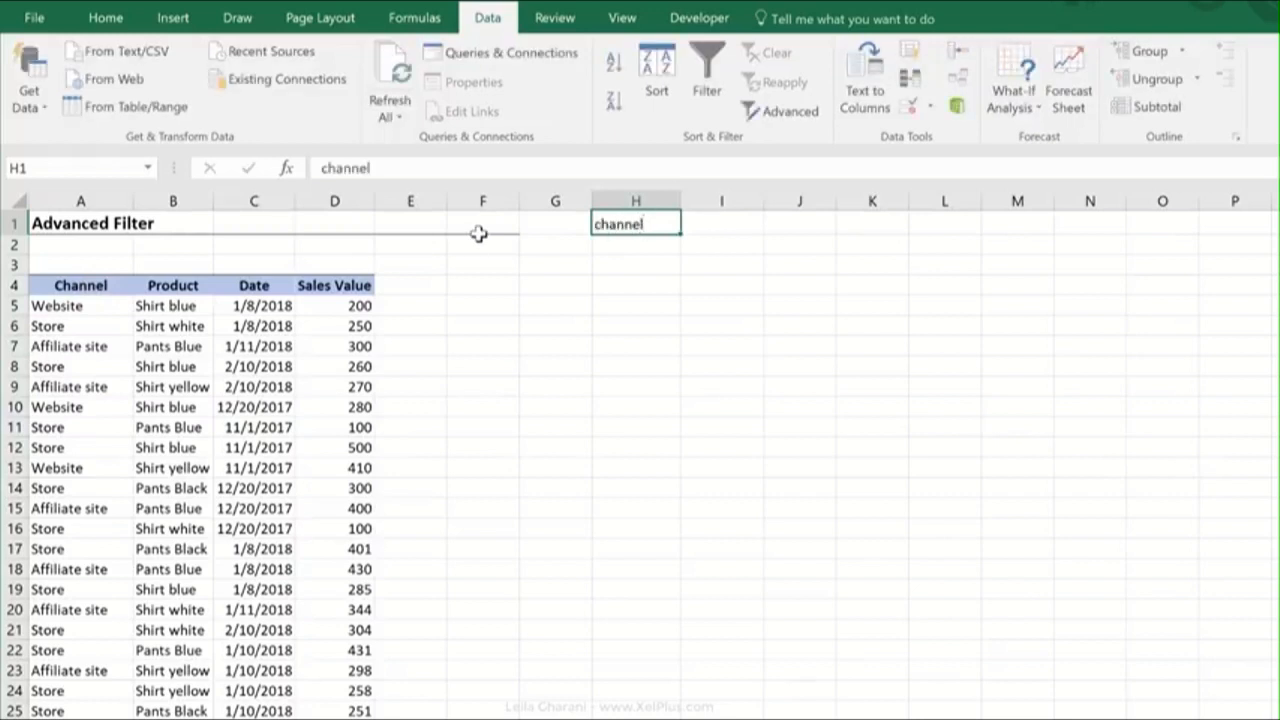
click(636, 249)
text(store)
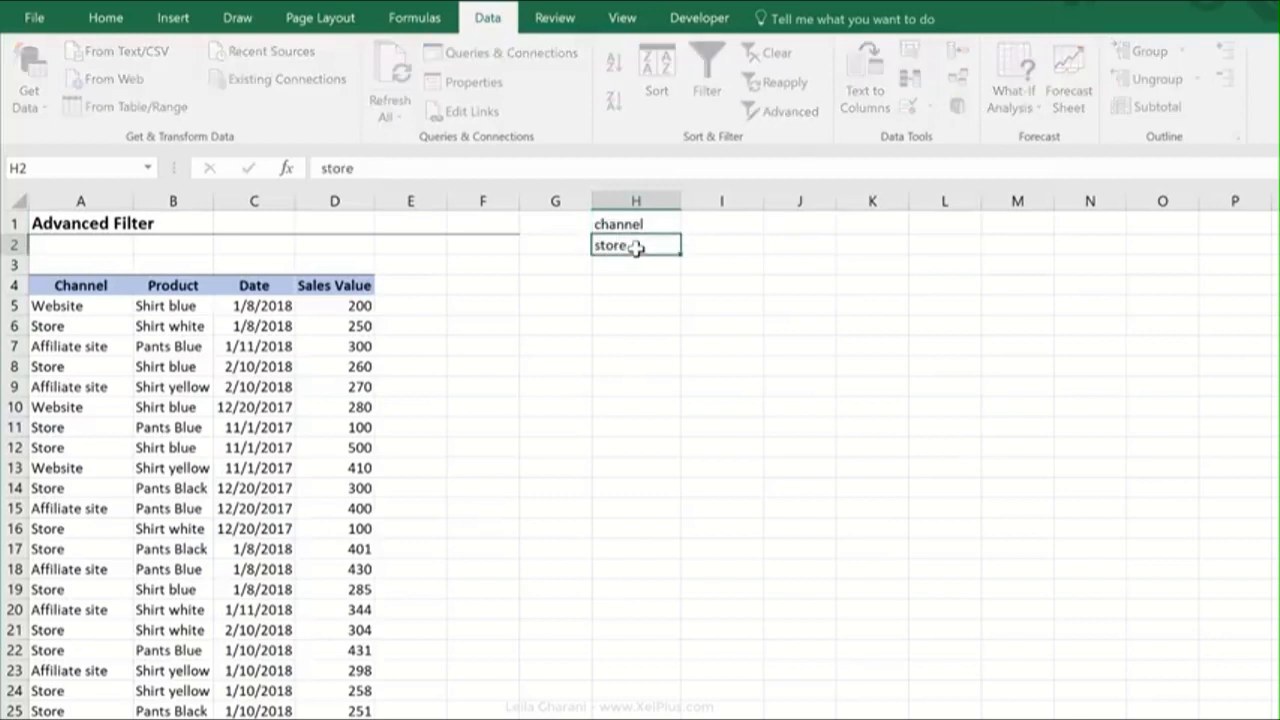
key(ctrl+Return)
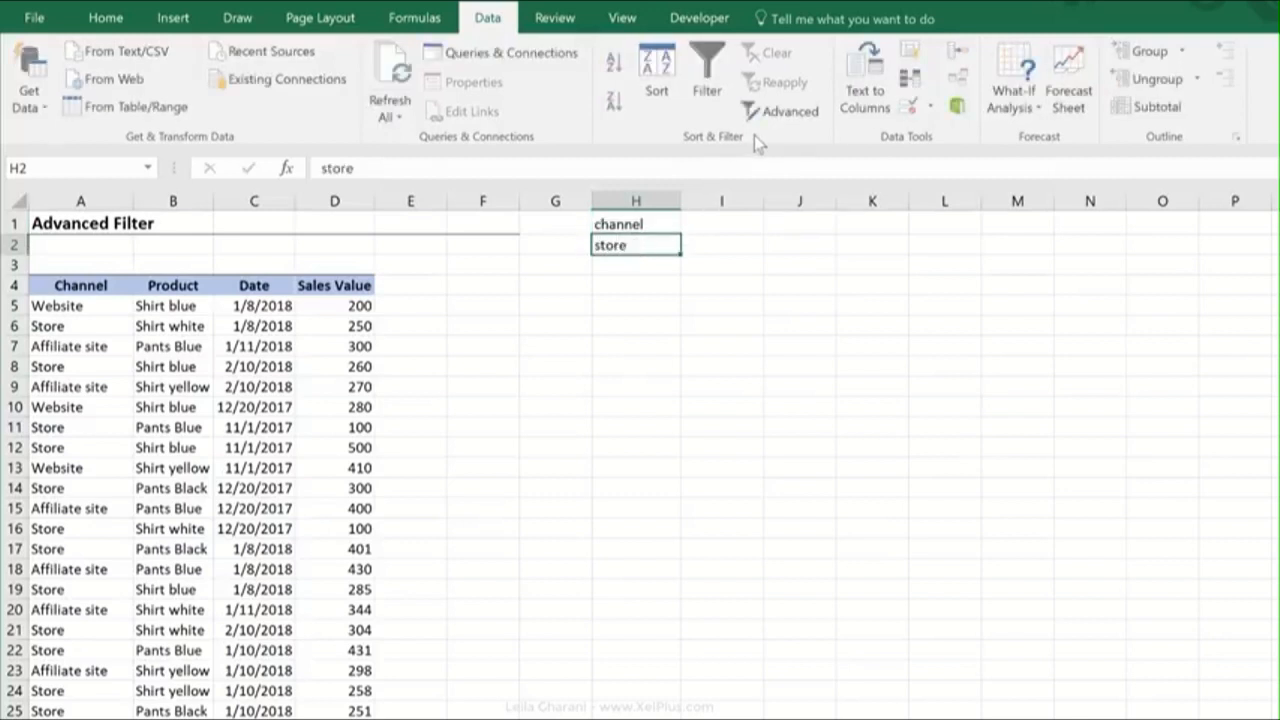
Apply an in-place Advanced Filter to the sales table, using H1:H2 as the criteria range
click(770, 111)
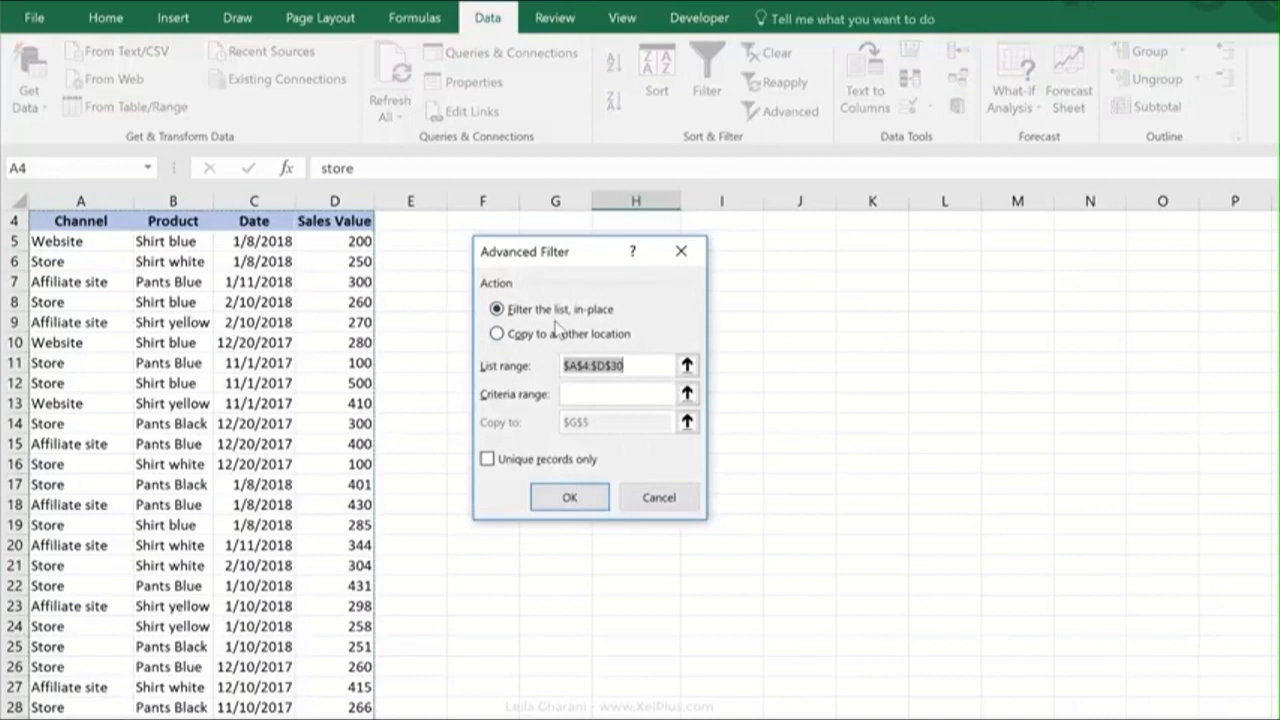
click(582, 393)
scroll(723, 354, up, 1)
scroll(723, 354, up, 1)
drag(575, 251, 711, 280)
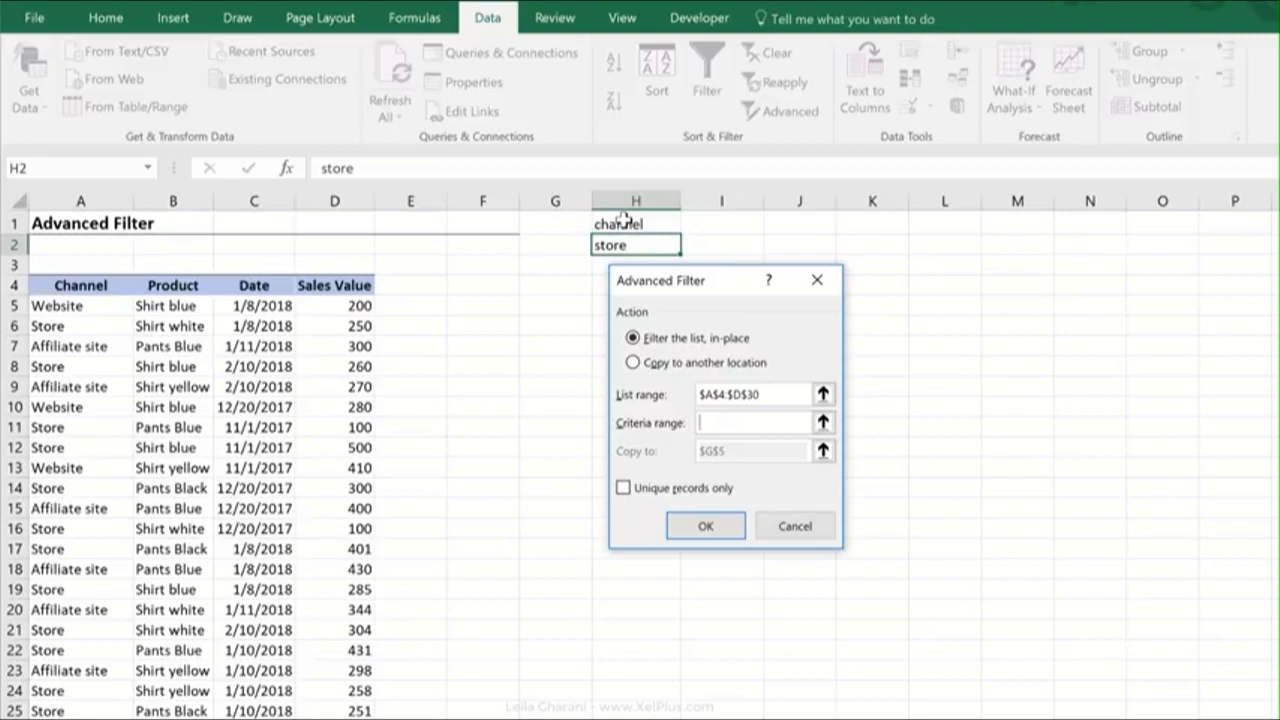
drag(622, 219, 617, 246)
click(703, 525)
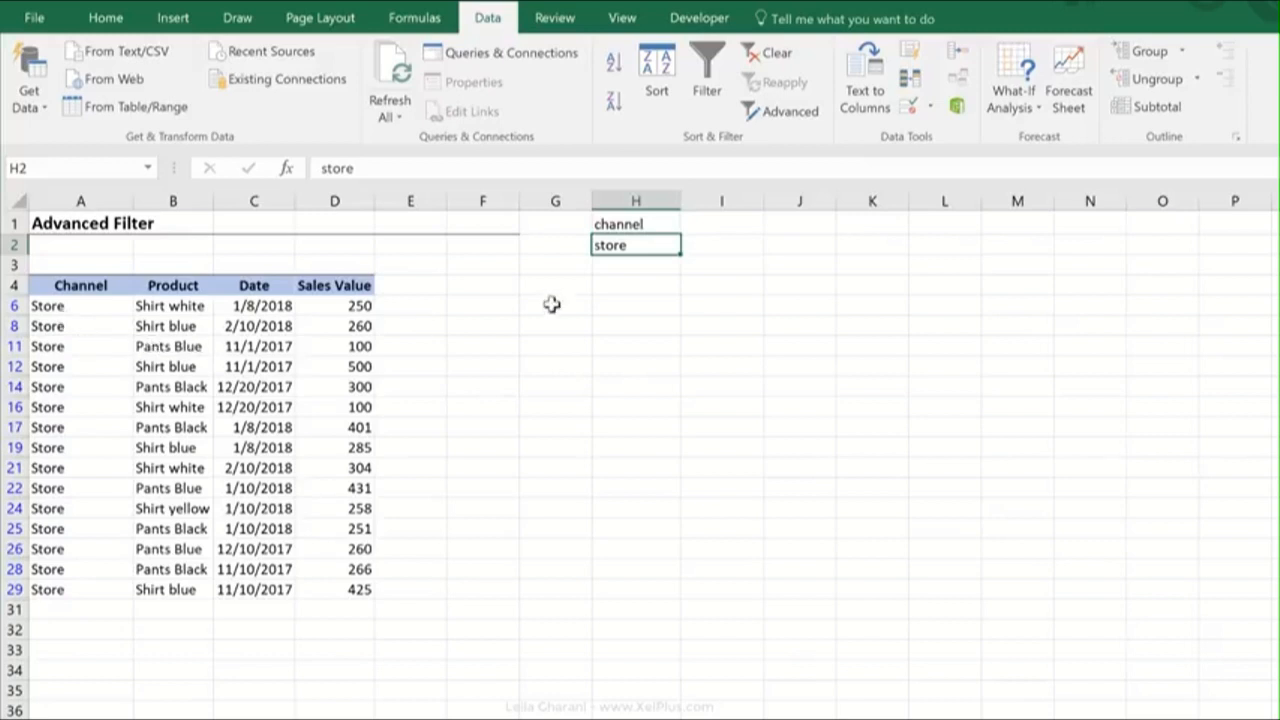
Add a second criterion with the heading "product" in I1 and the value "pants blue" in I2
click(728, 224)
text(product)
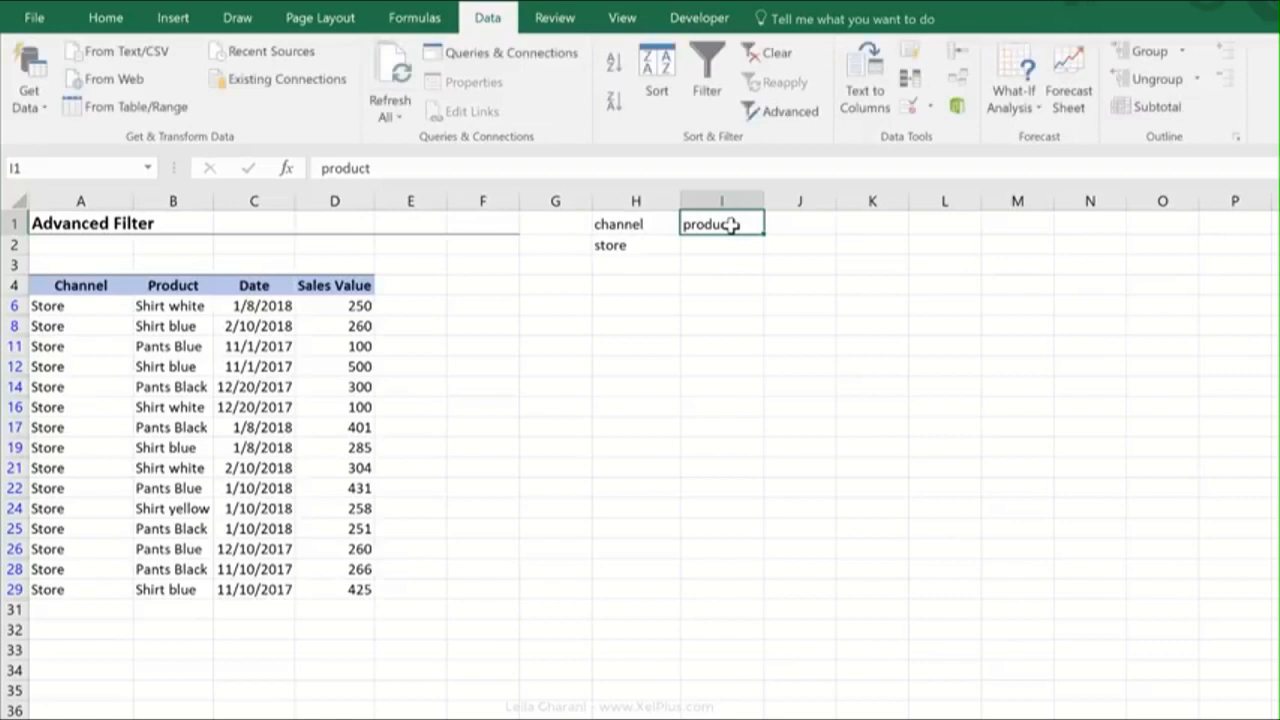
key(Return)
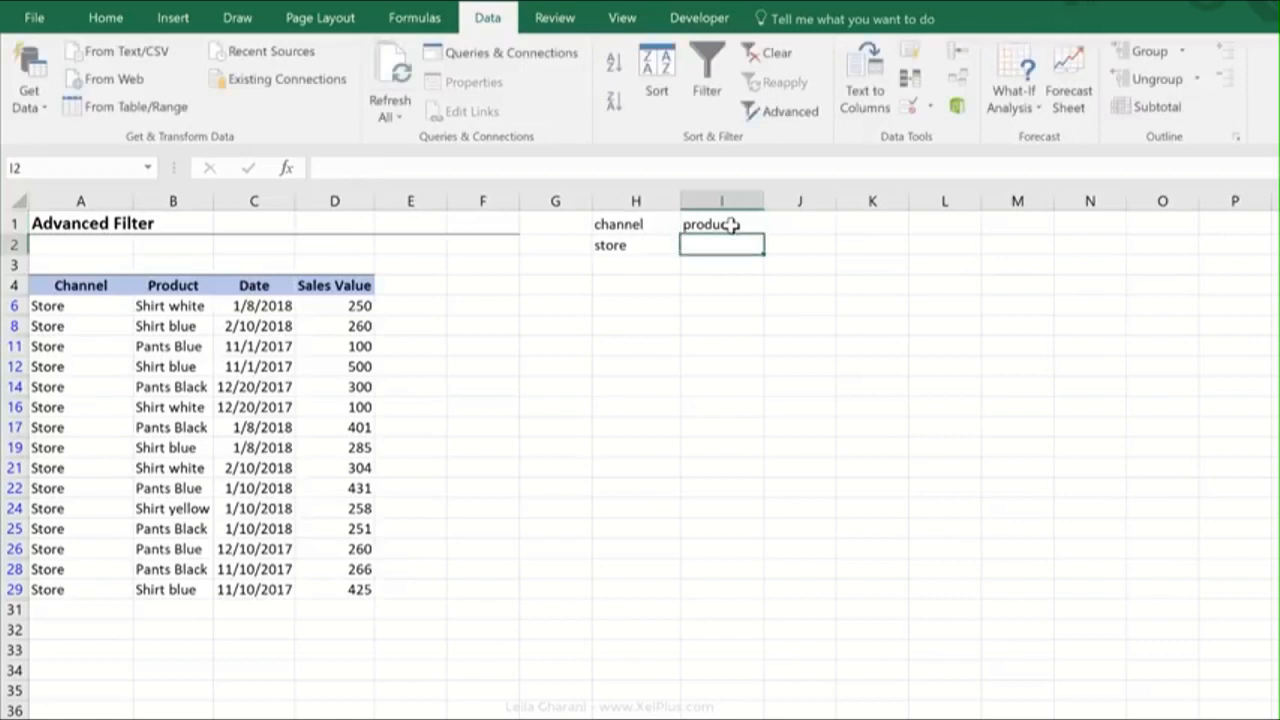
text(pants blue)
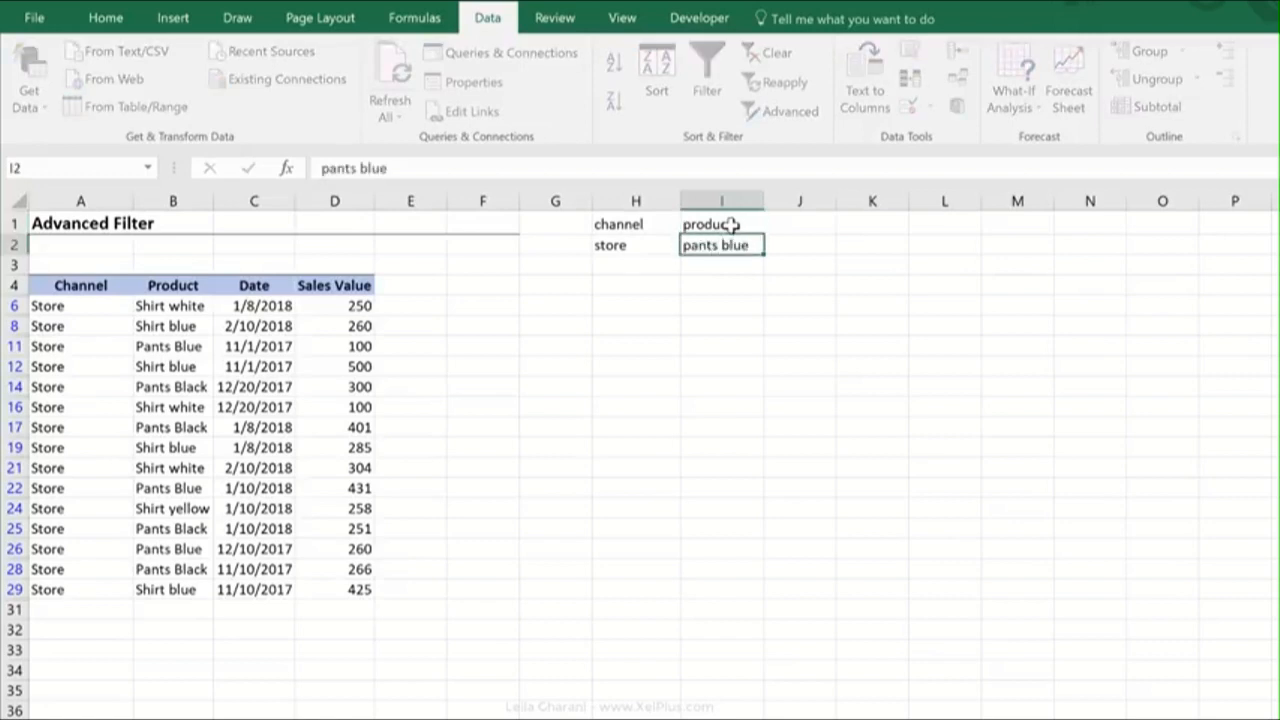
key(ctrl+Return)
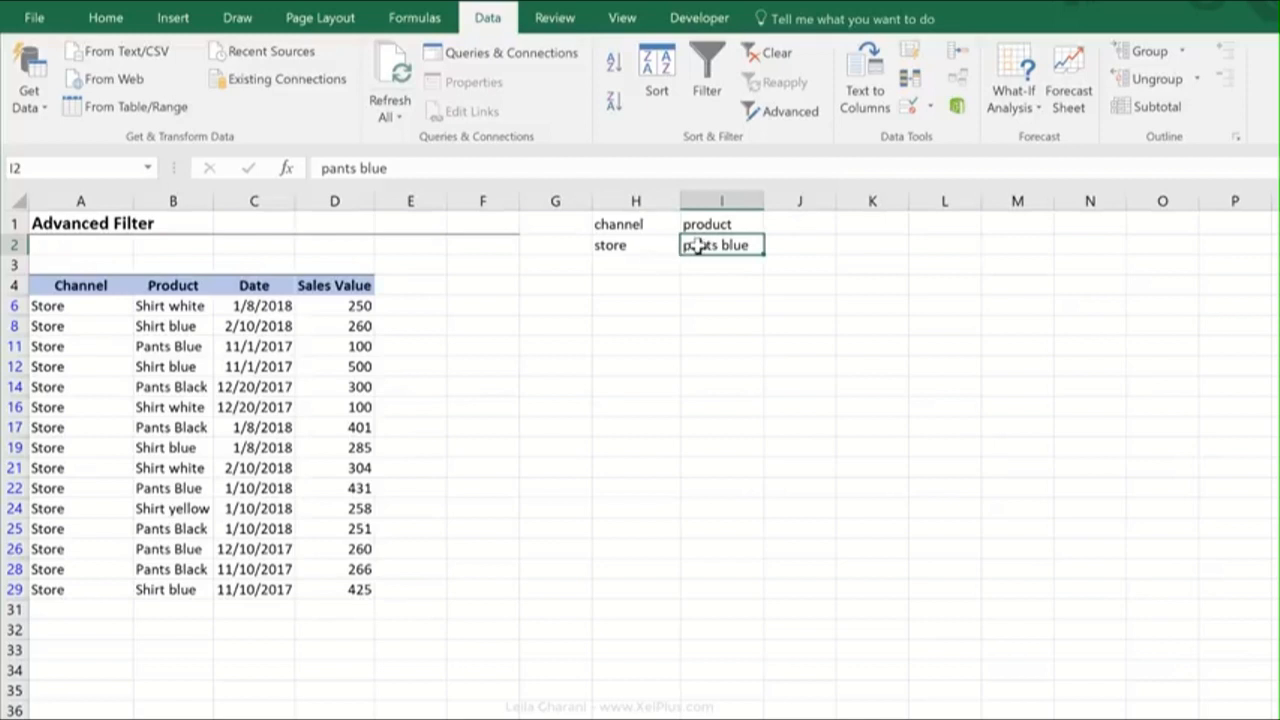
Reapply the in-place Advanced Filter to the sales table with the criteria range set to H1:I2
click(778, 111)
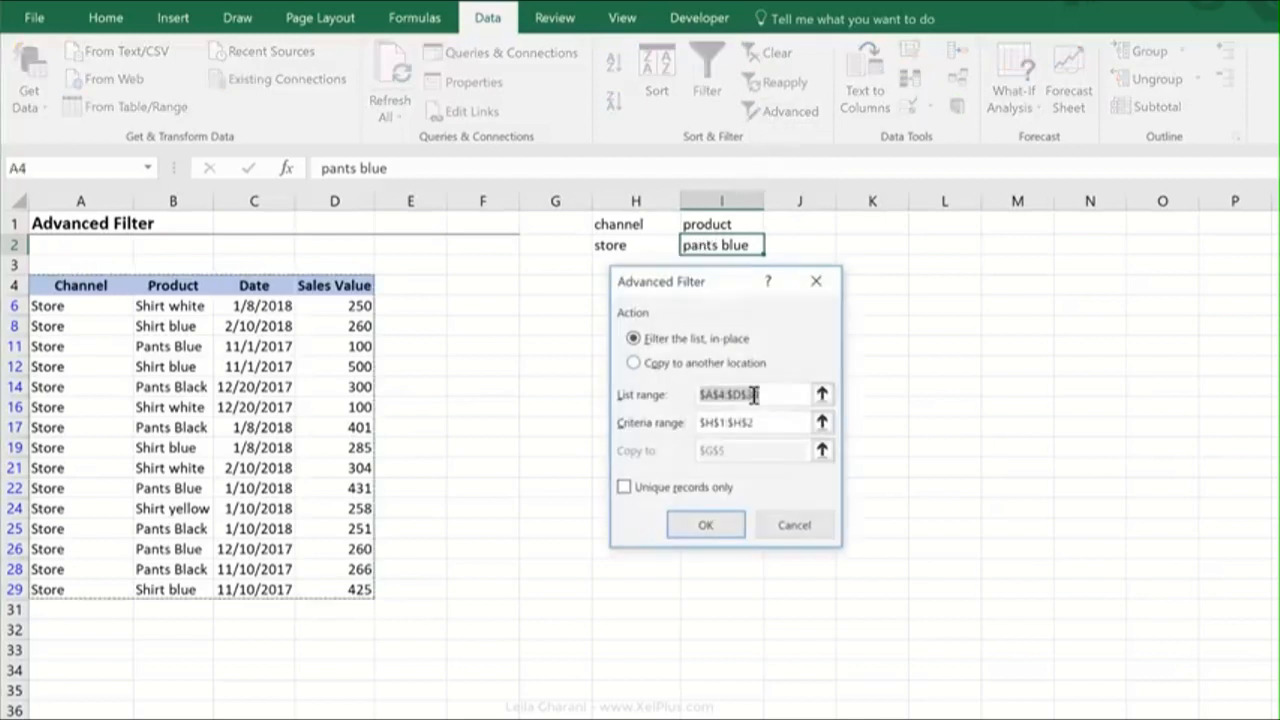
click(700, 423)
key(Delete)
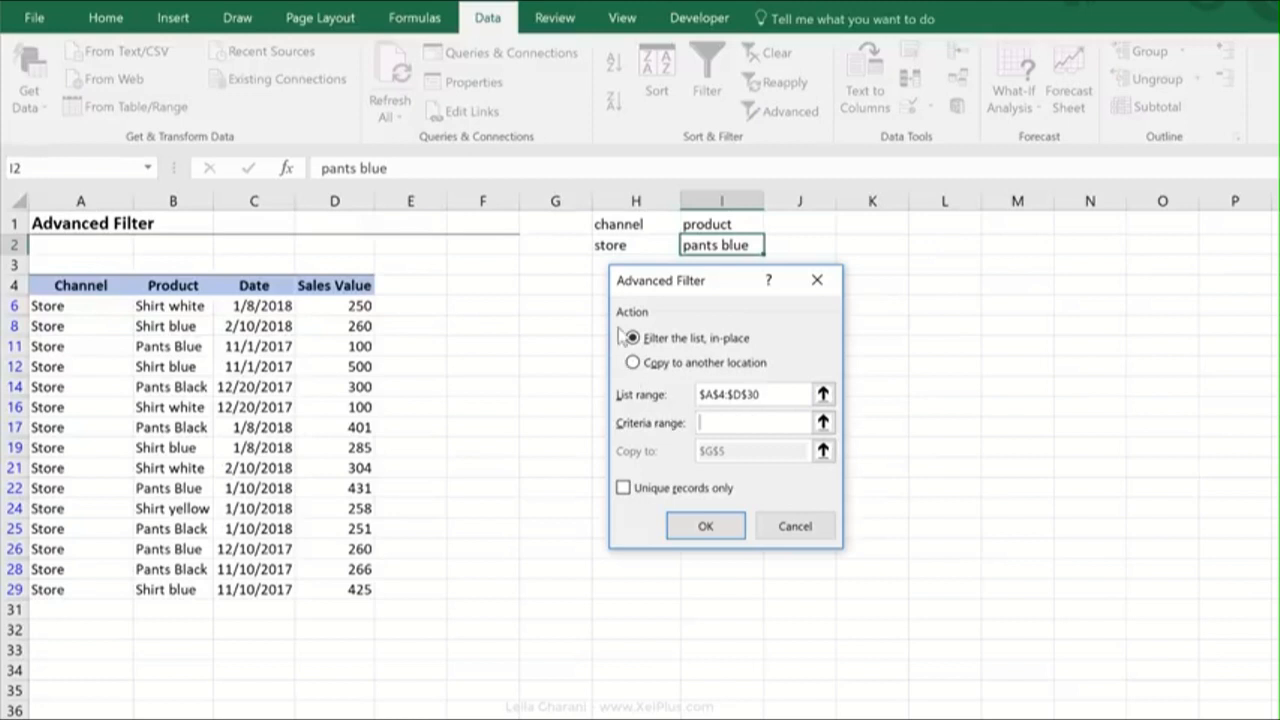
drag(621, 226, 713, 248)
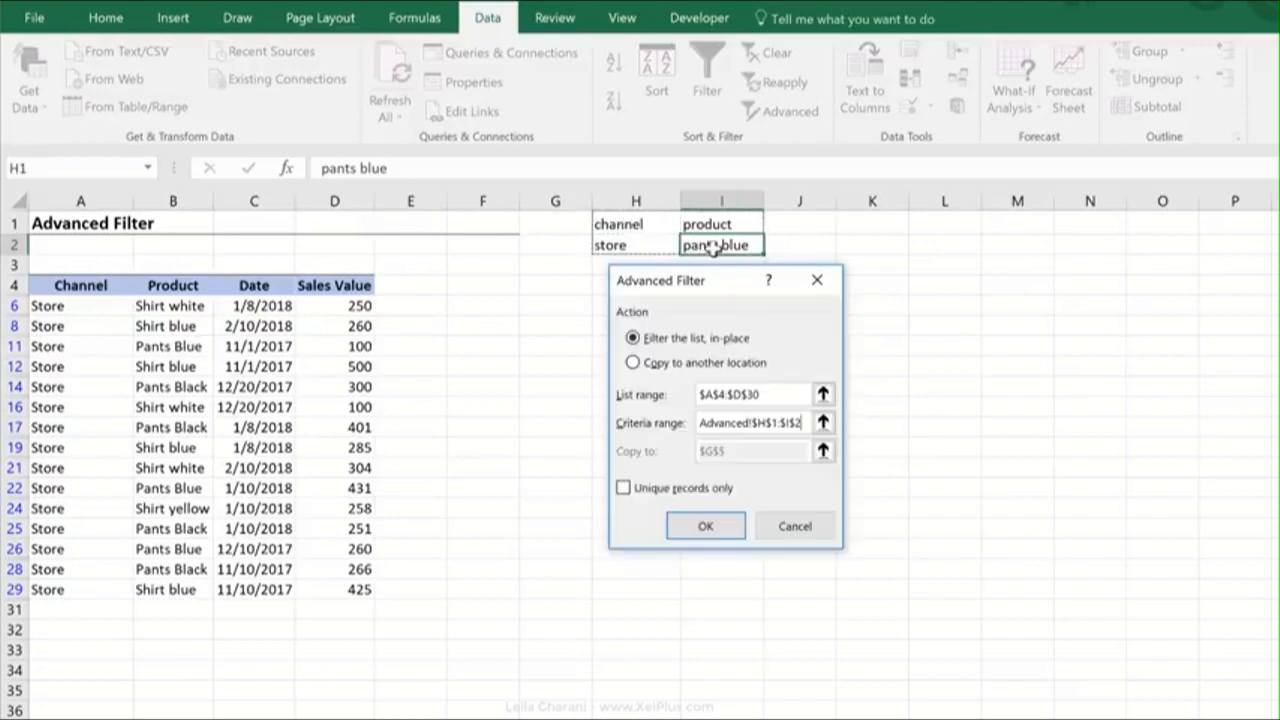
click(708, 524)
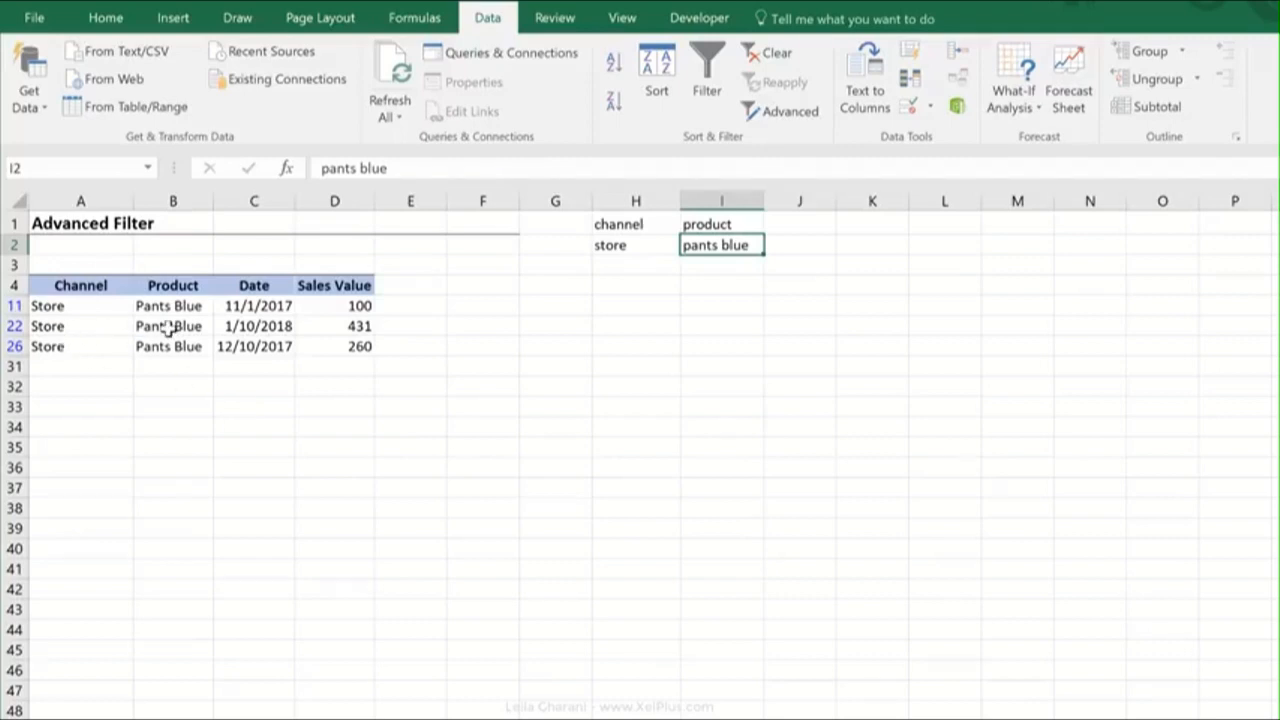
Change the product criterion in I2 to exclude blue pants by entering "<>pants blue"
click(320, 168)
text(<>)
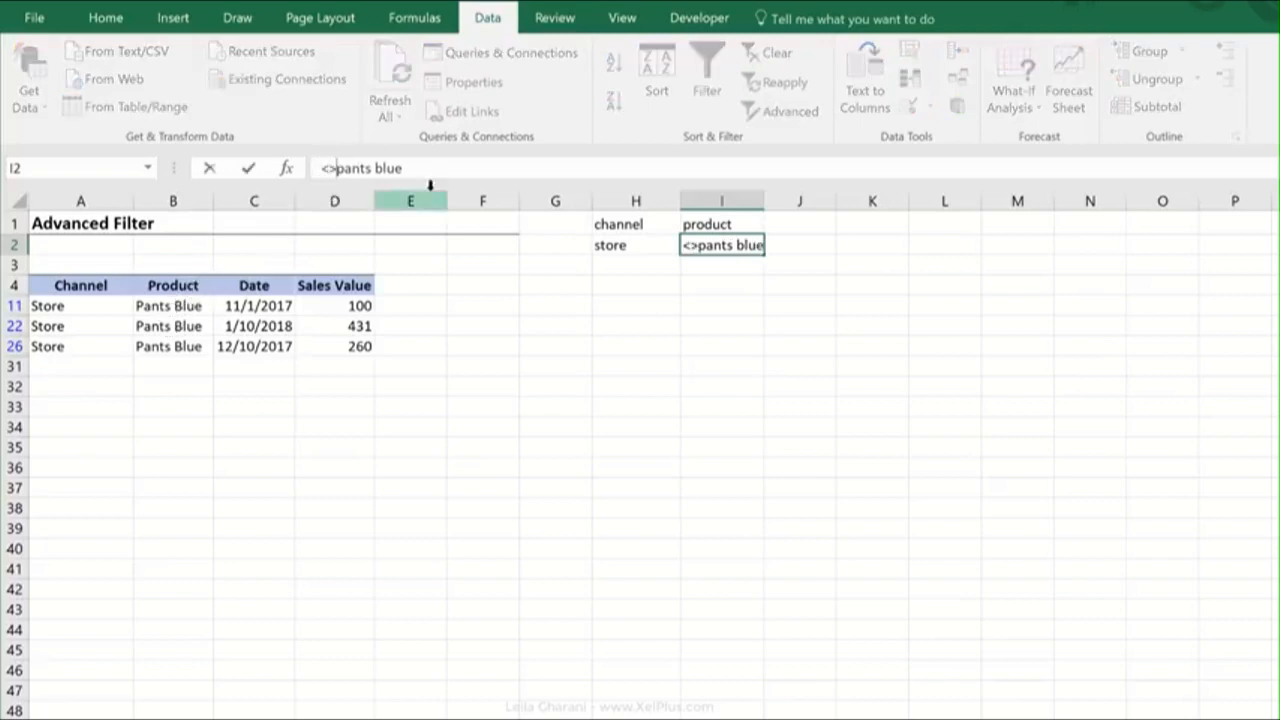
key(ctrl+Return)
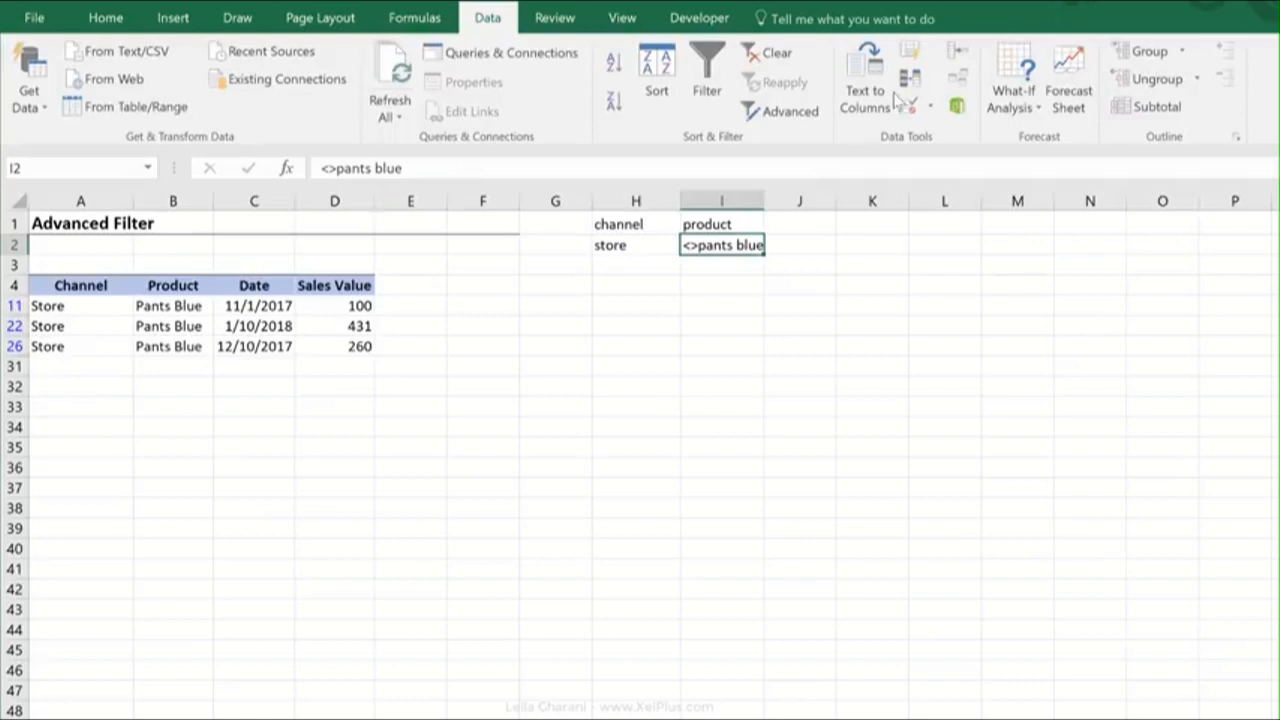
Reapply the in-place Advanced Filter with criteria range H1:I2 to show store sales excluding blue pants
click(783, 111)
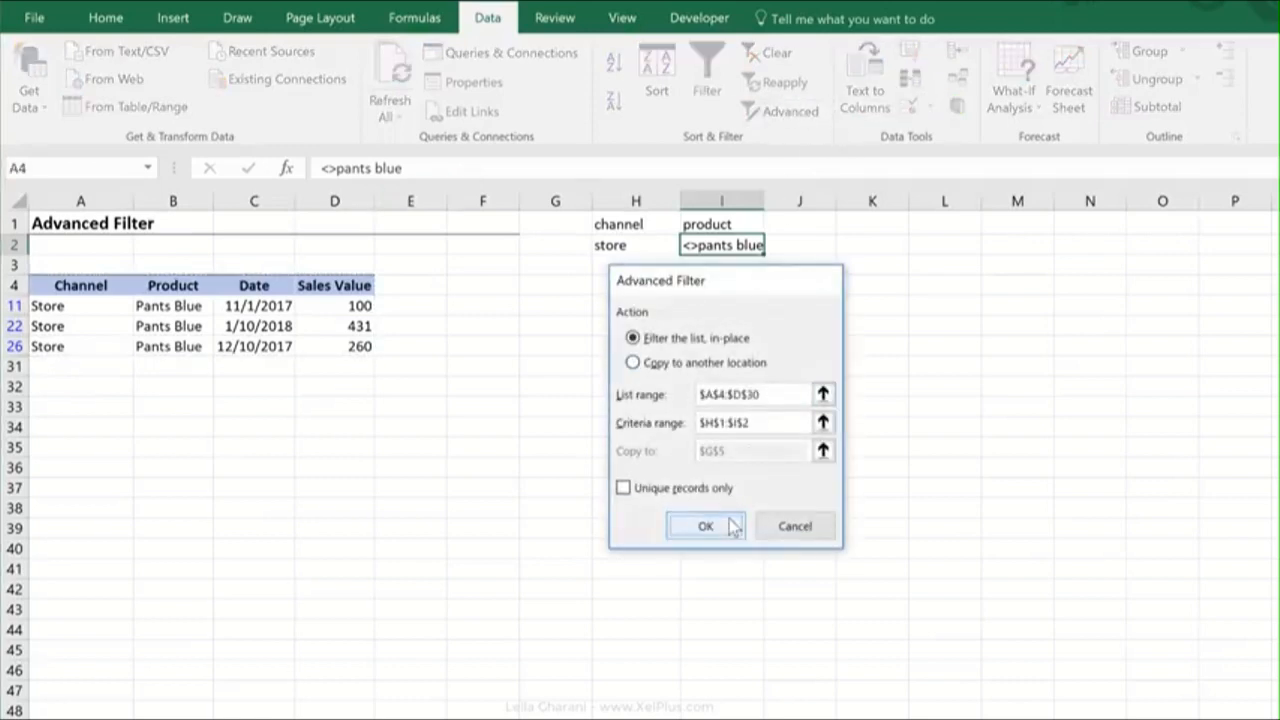
click(707, 525)
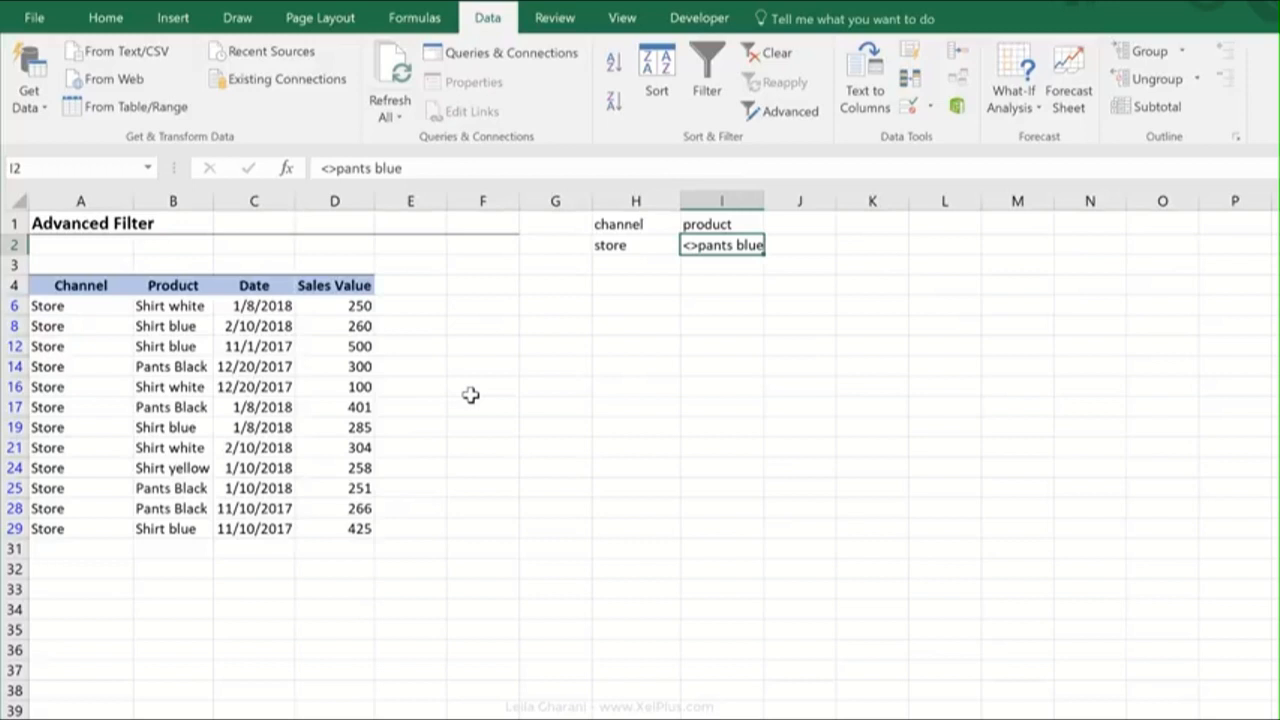
Change the product criterion in I2 to the wildcard "*pants*" and reapply the in-place Advanced Filter
text(*pants)
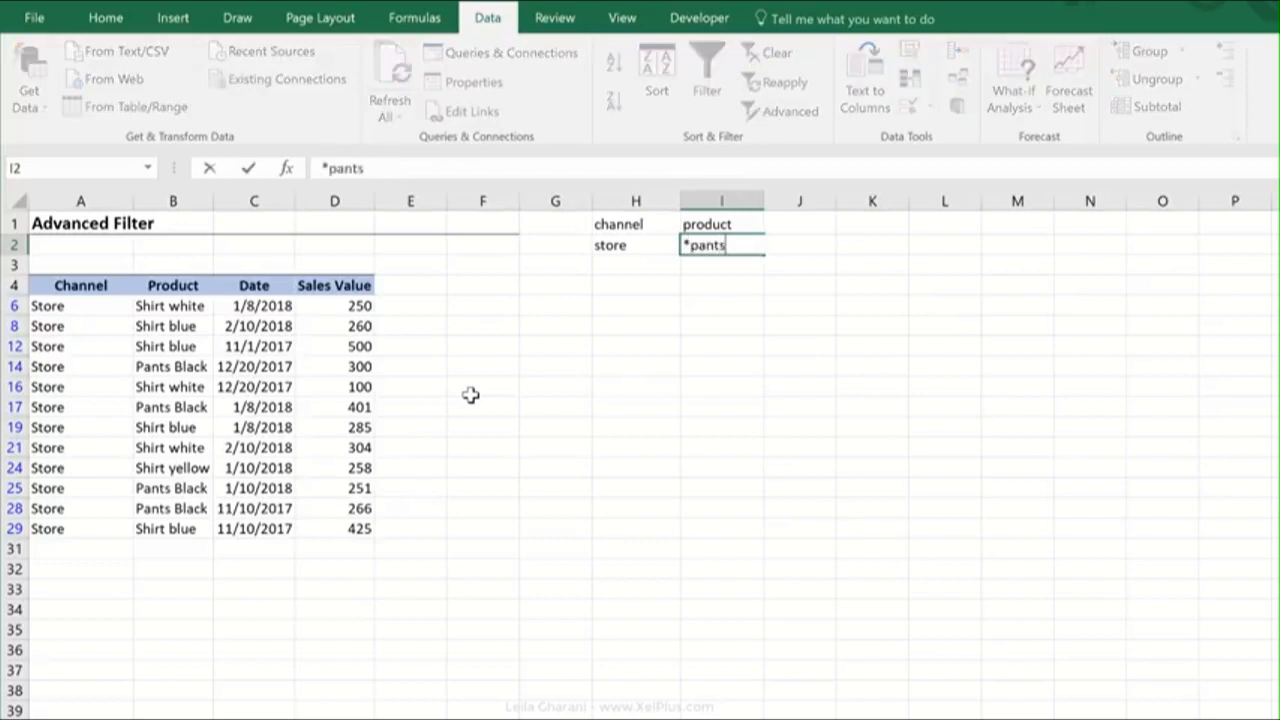
text(*)
key(ctrl+Return)
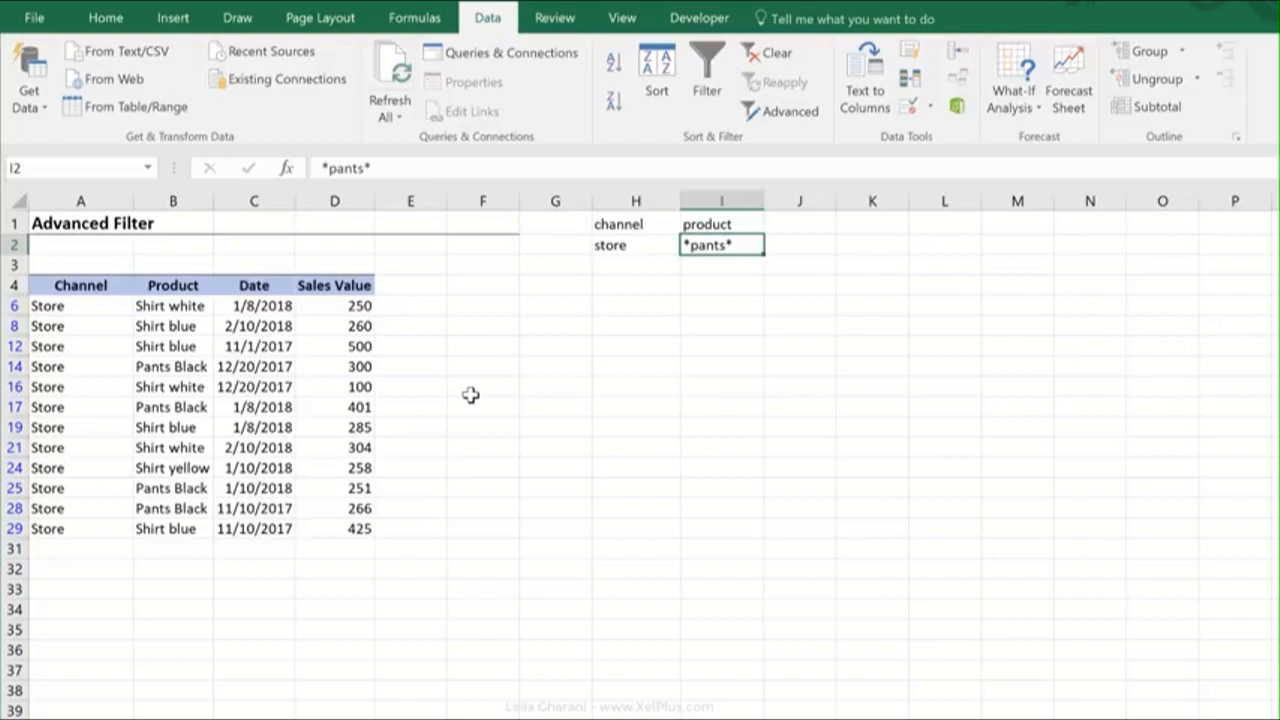
click(778, 111)
click(712, 527)
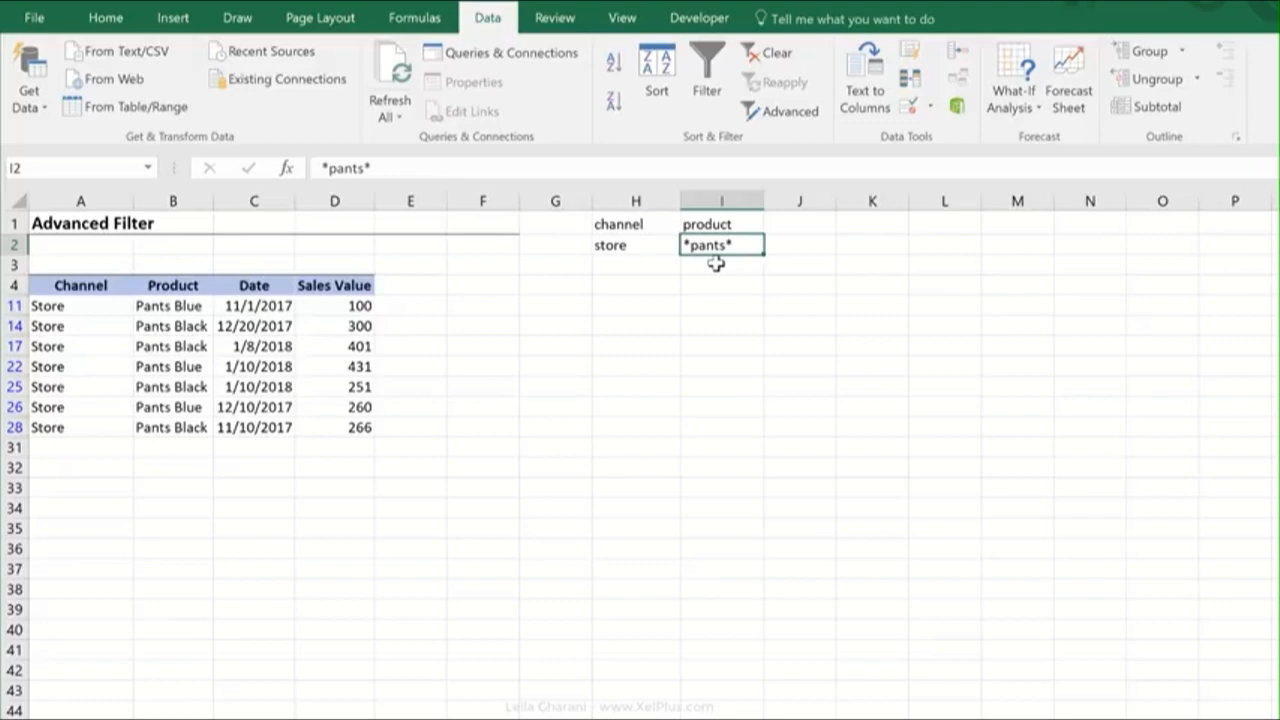
Add an alternative criteria row with "store" in H3 and "shirt white" in I3
click(656, 267)
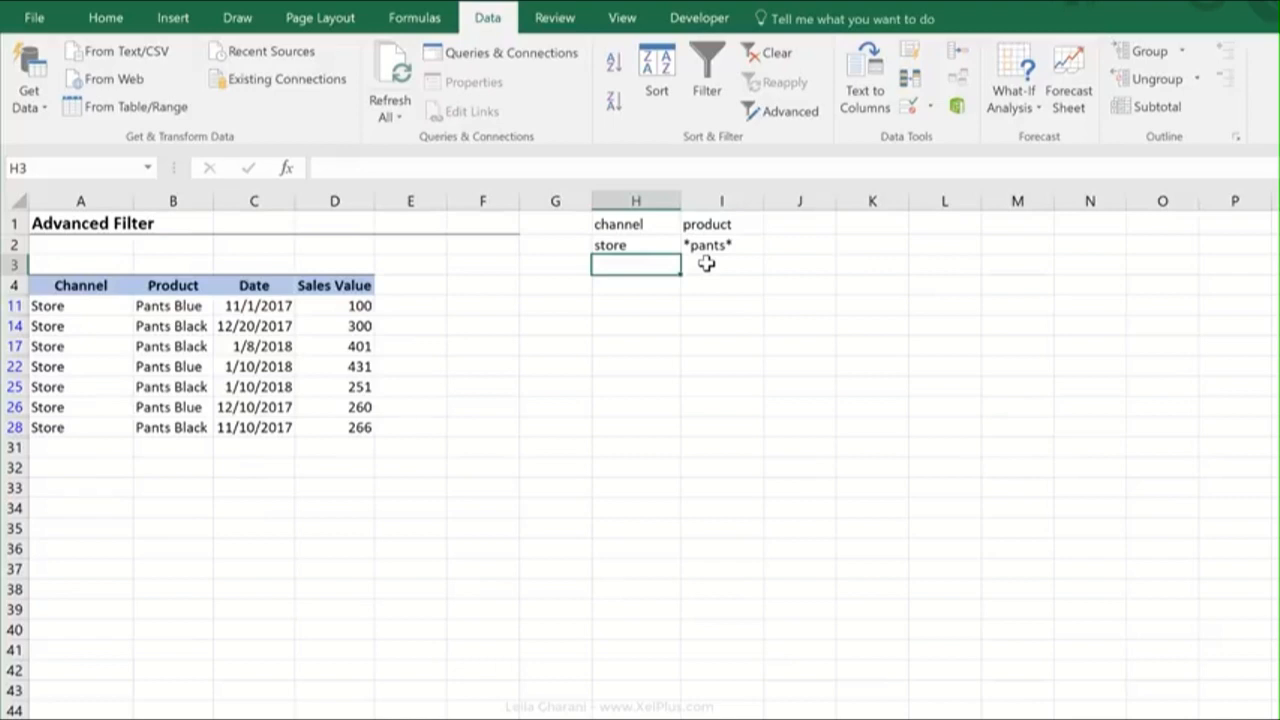
click(703, 263)
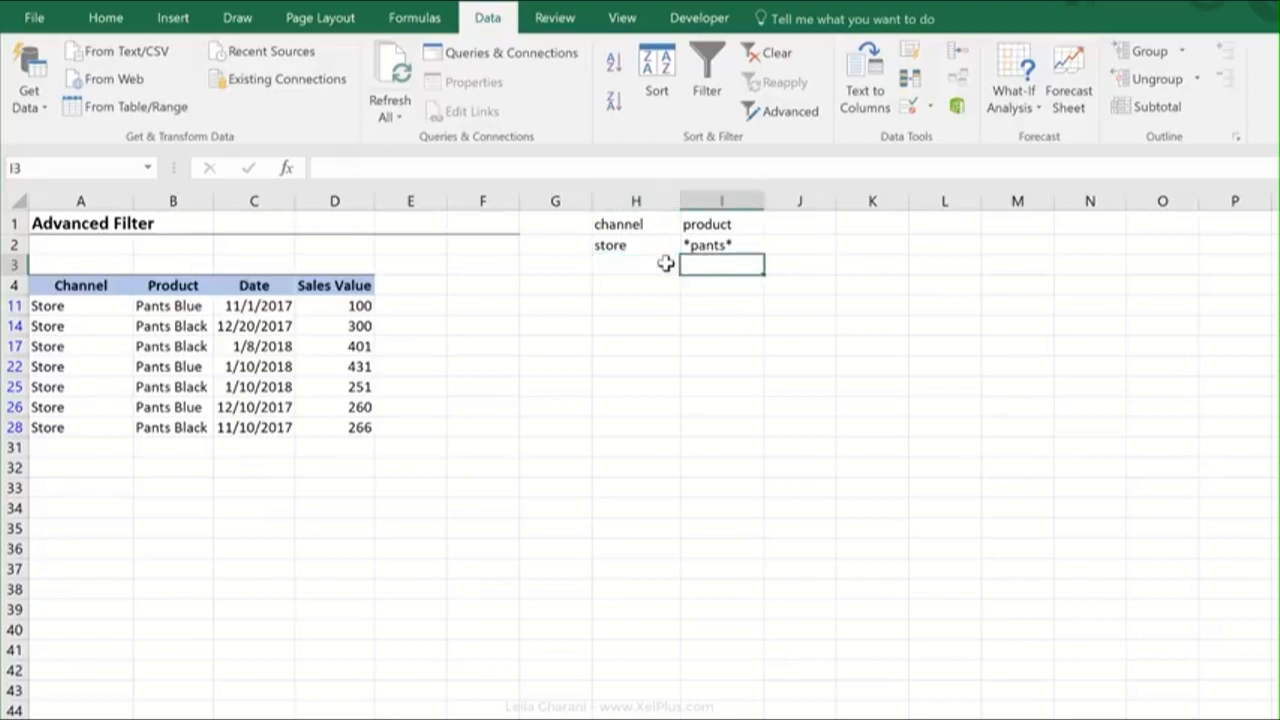
click(665, 263)
text(store)
key(ctrl+Return)
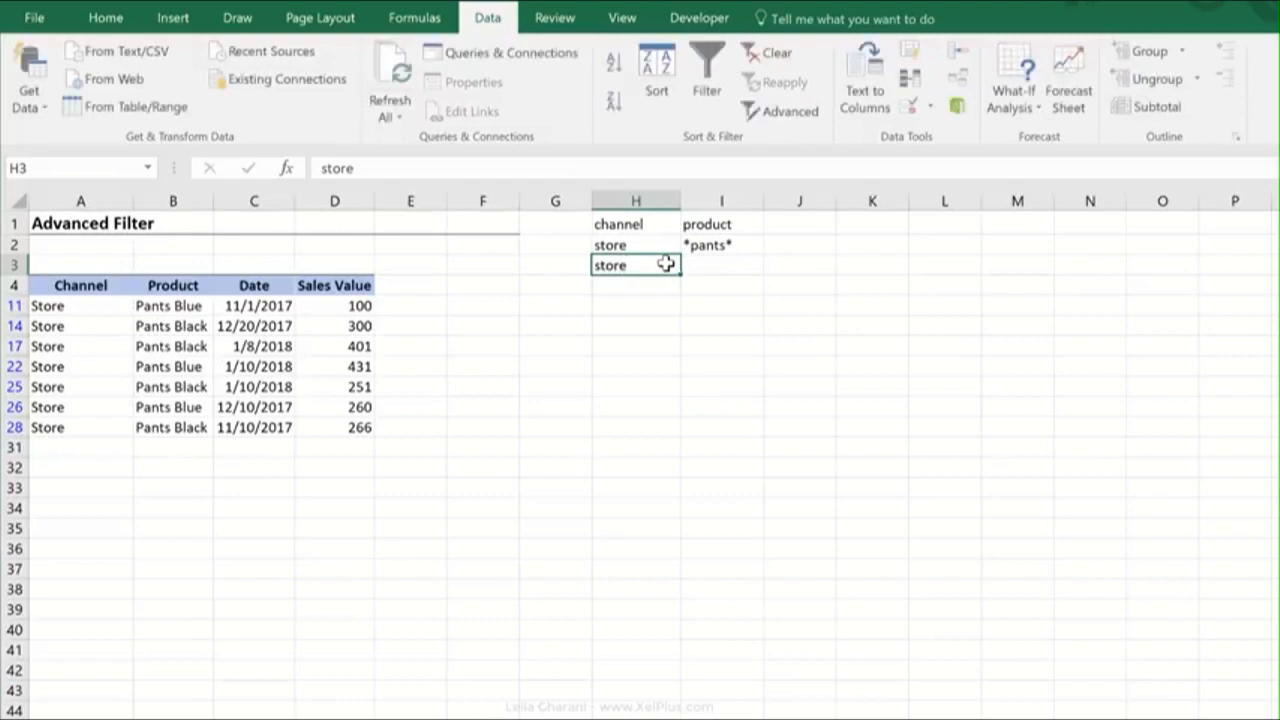
click(647, 244)
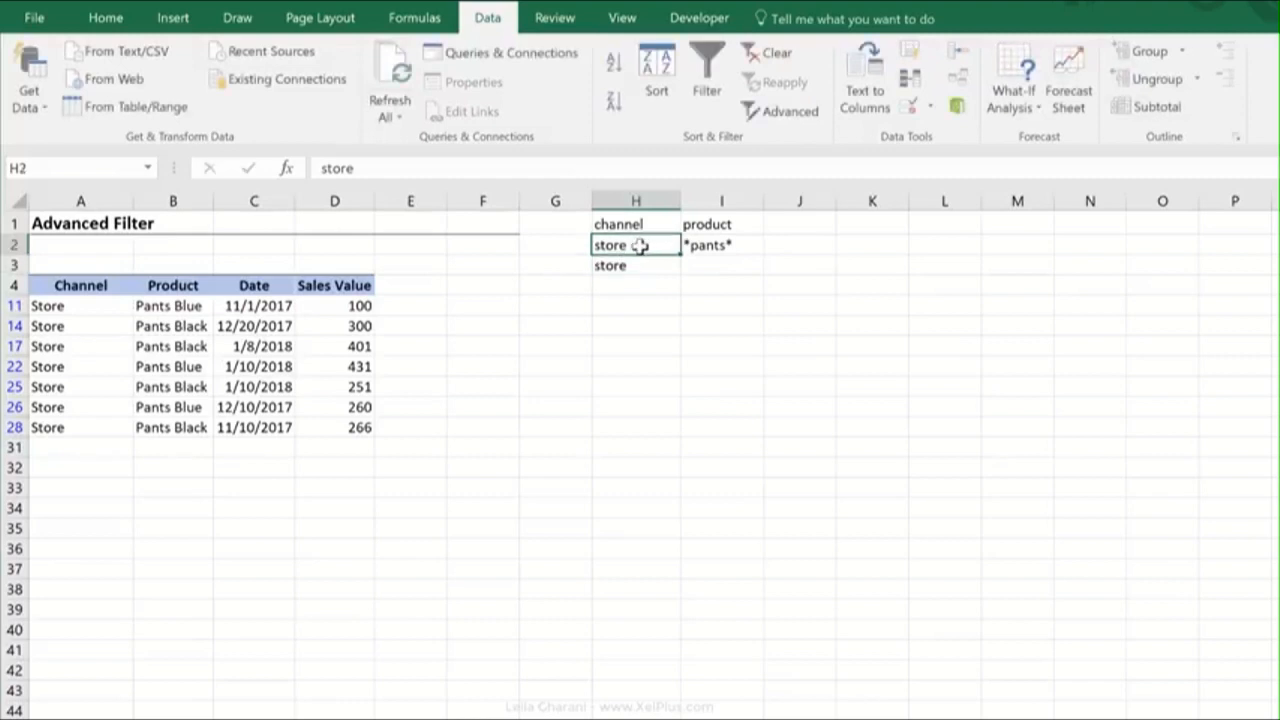
click(708, 240)
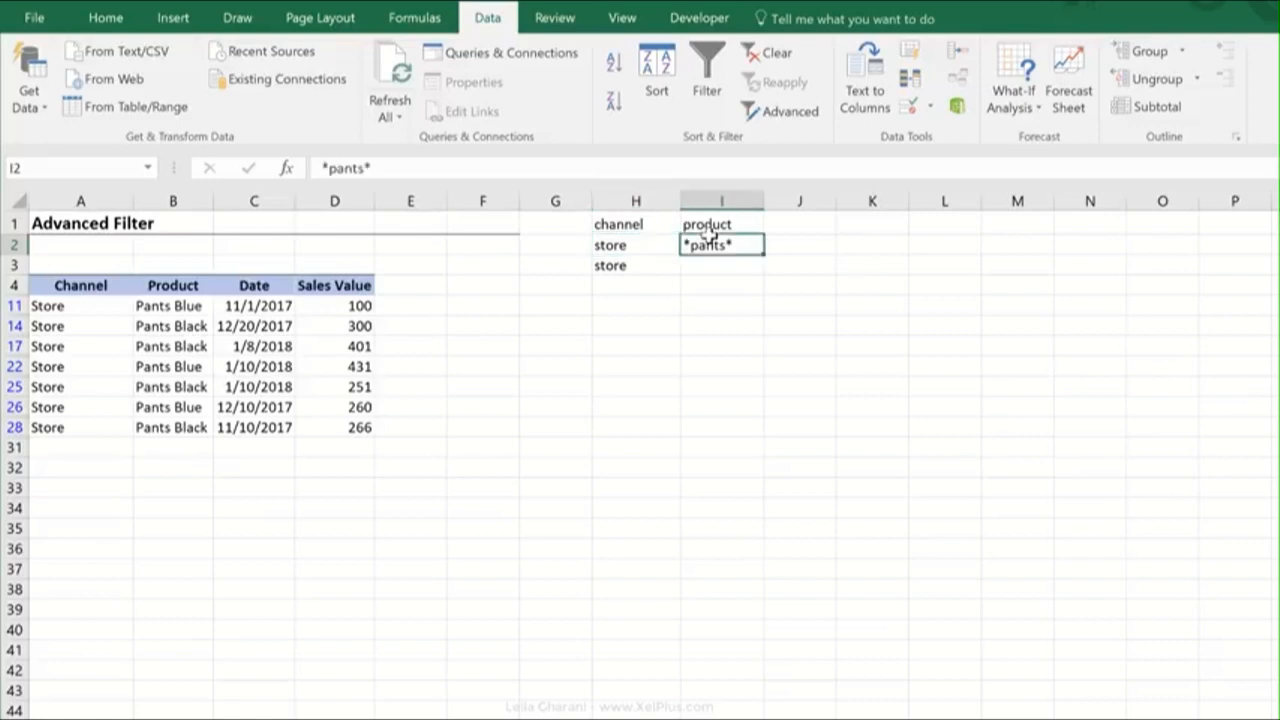
click(638, 265)
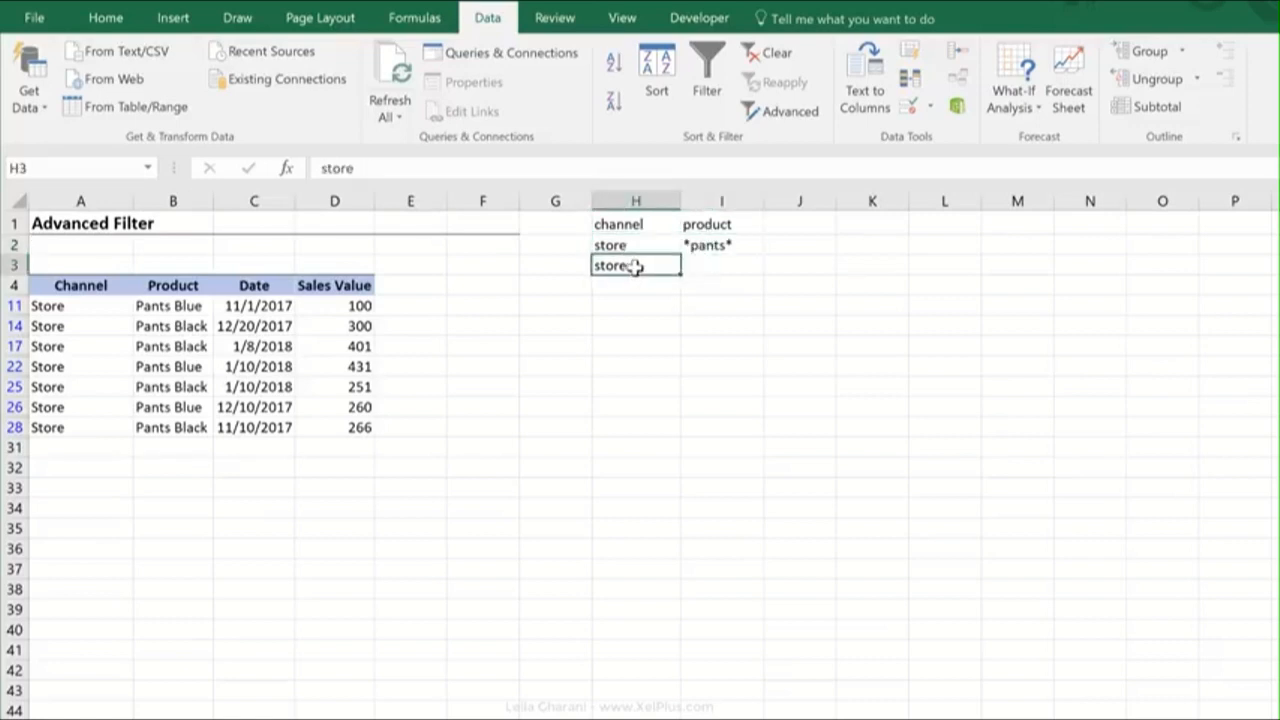
click(724, 266)
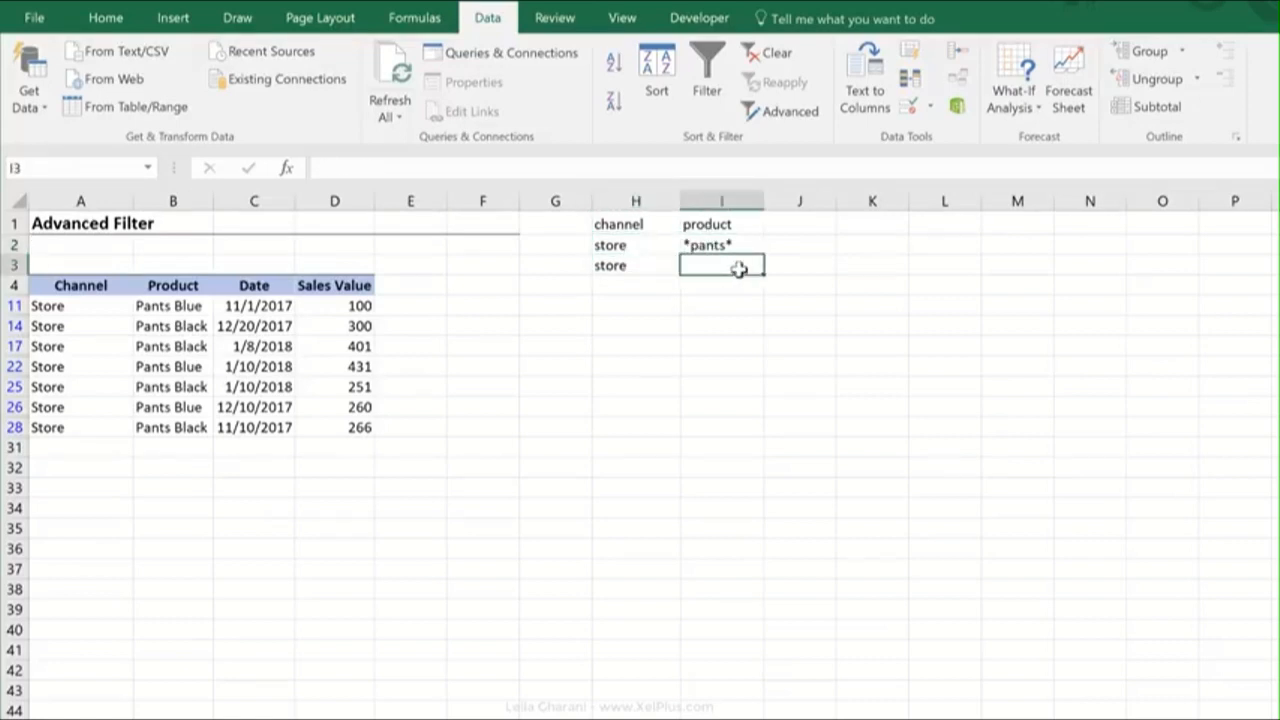
text(shirt white)
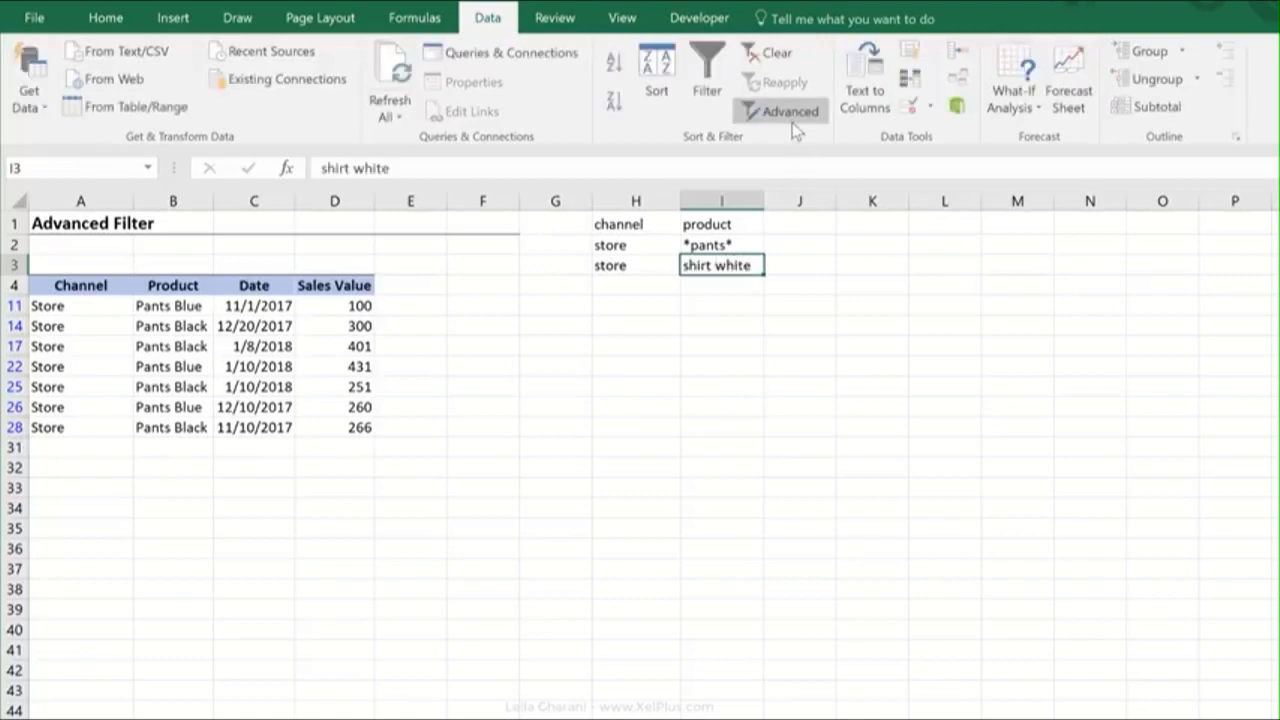
Run the in-place Advanced Filter on the sales table with the criteria range extended to H1:I3
click(792, 116)
click(770, 422)
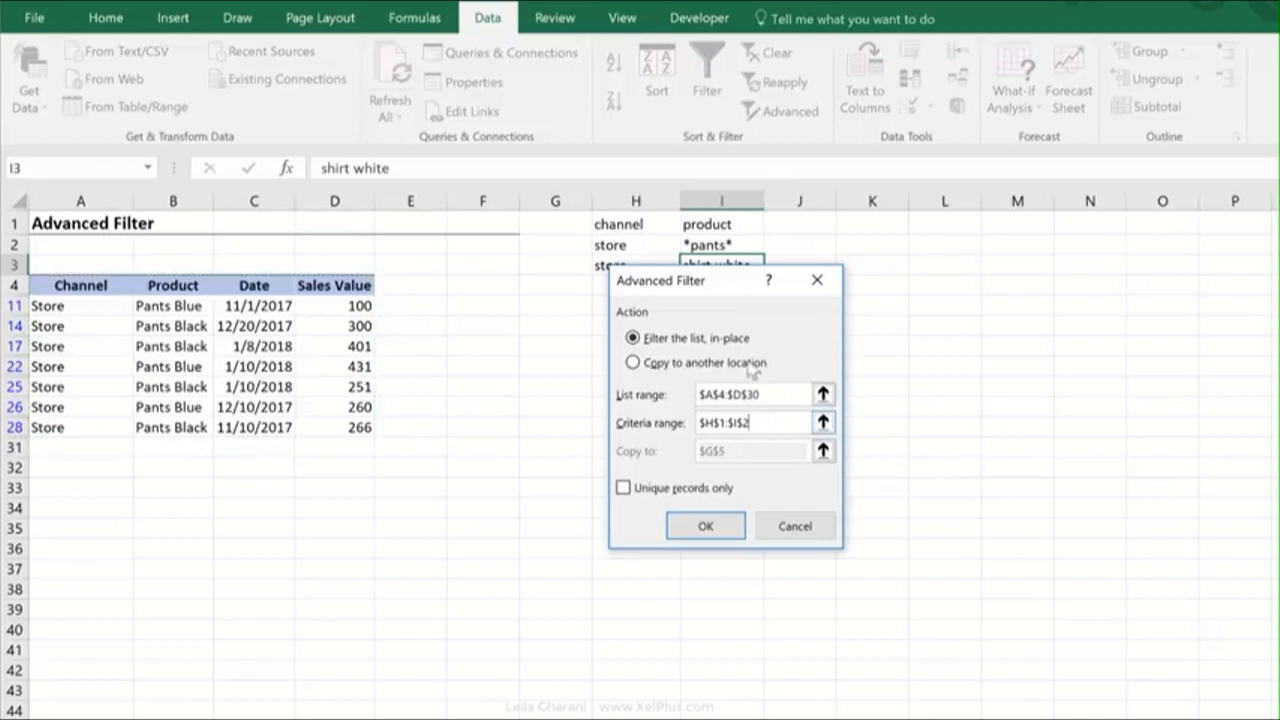
drag(725, 285, 861, 320)
drag(894, 457, 820, 457)
key(BackSpace)
drag(634, 216, 706, 266)
click(845, 562)
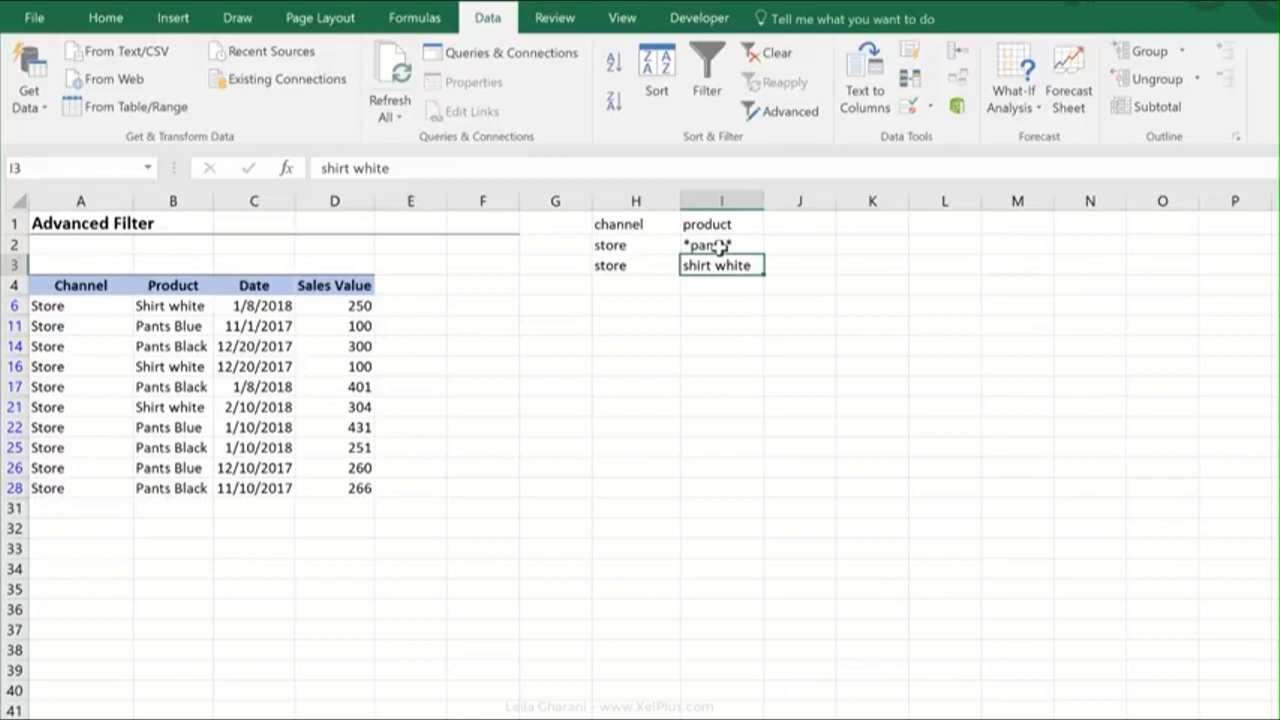
Add a third criterion with the heading "sales value" in J1 and the condition ">200" in J2
click(333, 308)
drag(333, 308, 338, 484)
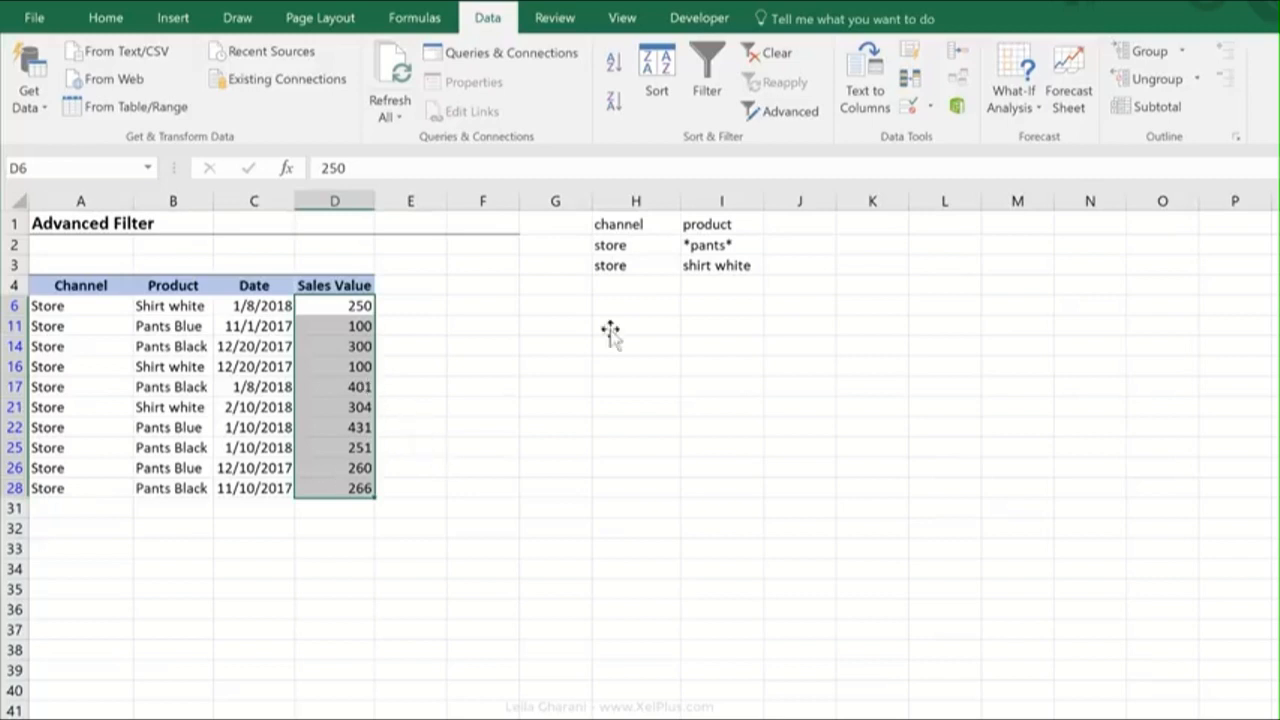
click(790, 224)
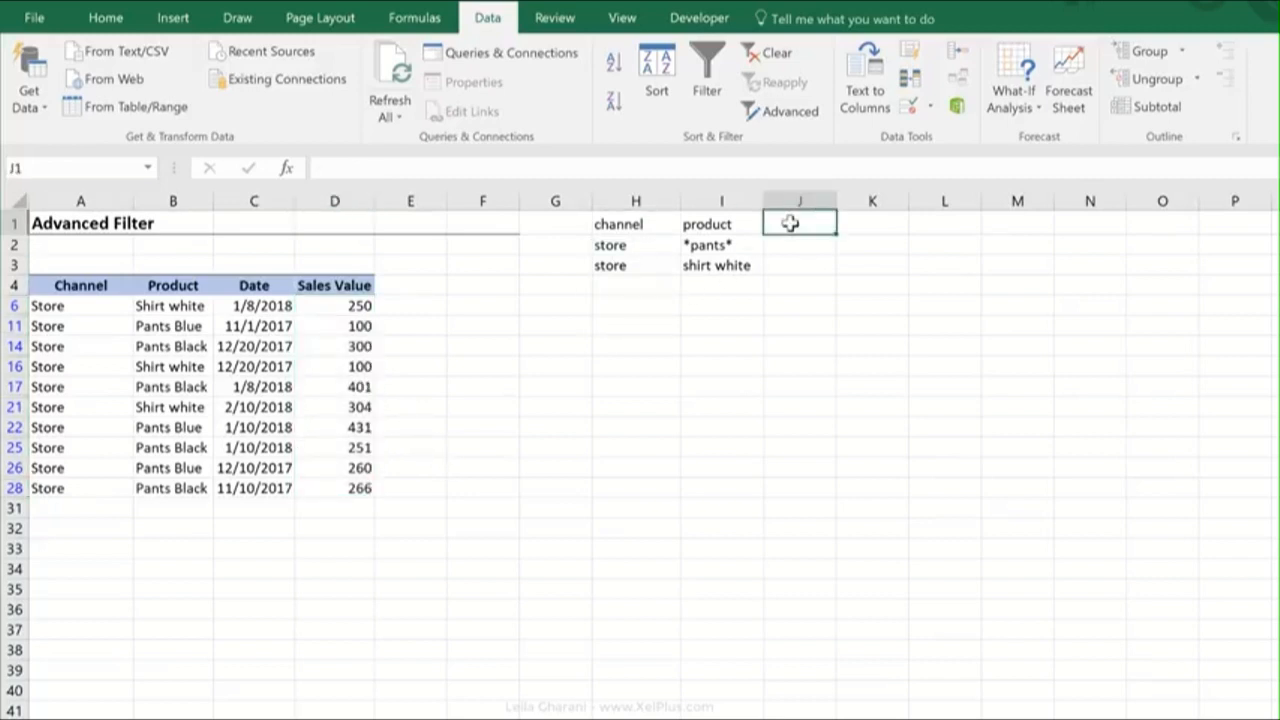
text(sales value)
key(ctrl+Return)
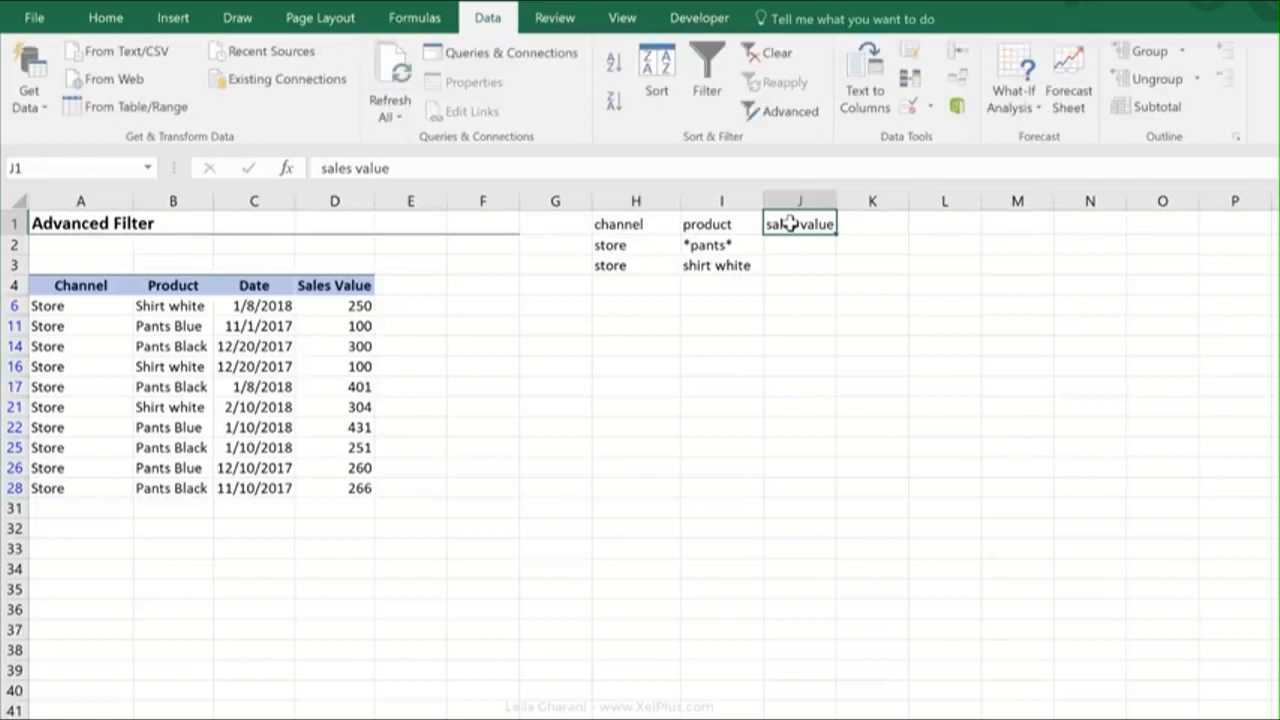
click(806, 244)
text(>200)
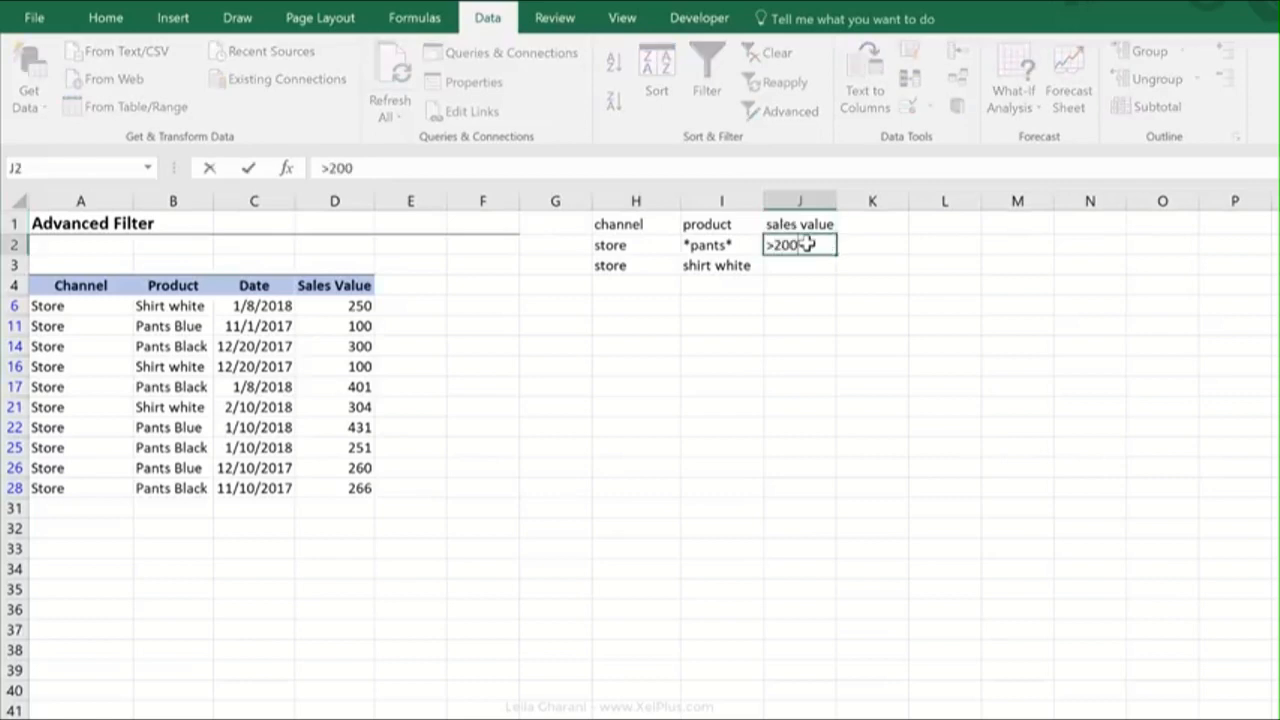
key(ctrl+Return)
Copy the ">200" condition from J2 into J3 for the white shirt row
key(ctrl+c)
click(808, 263)
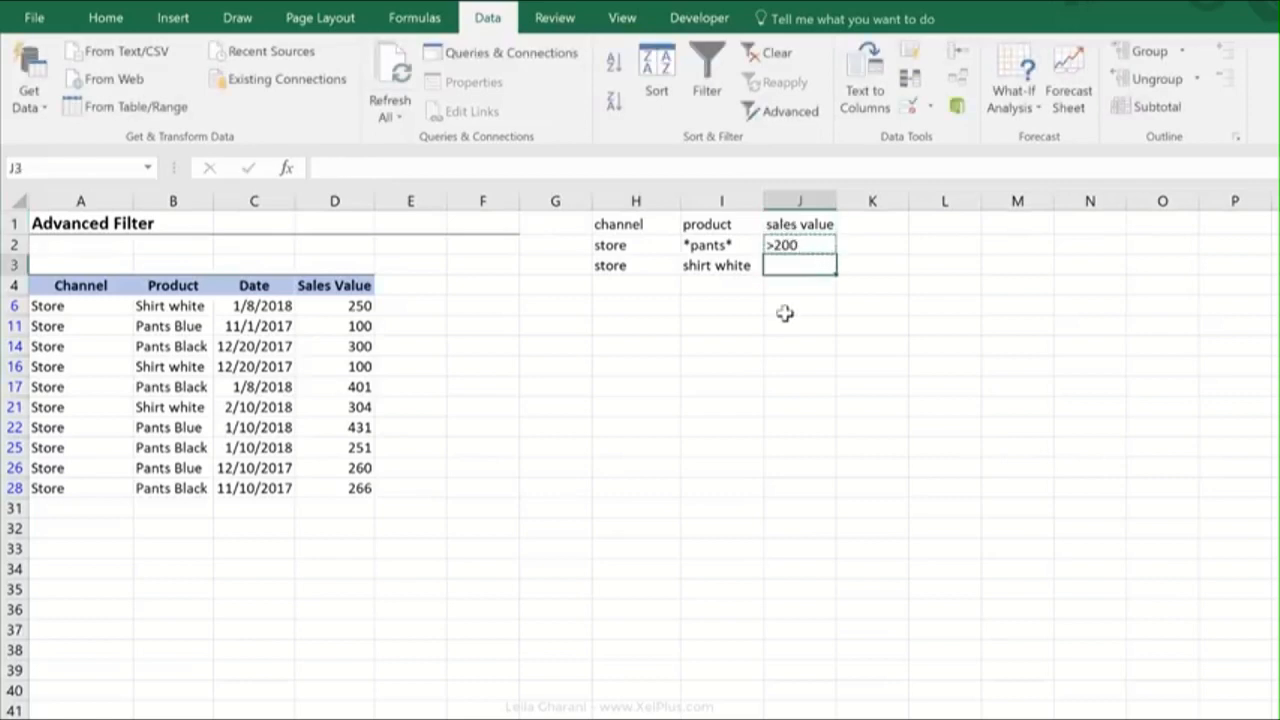
key(ctrl+v)
click(797, 281)
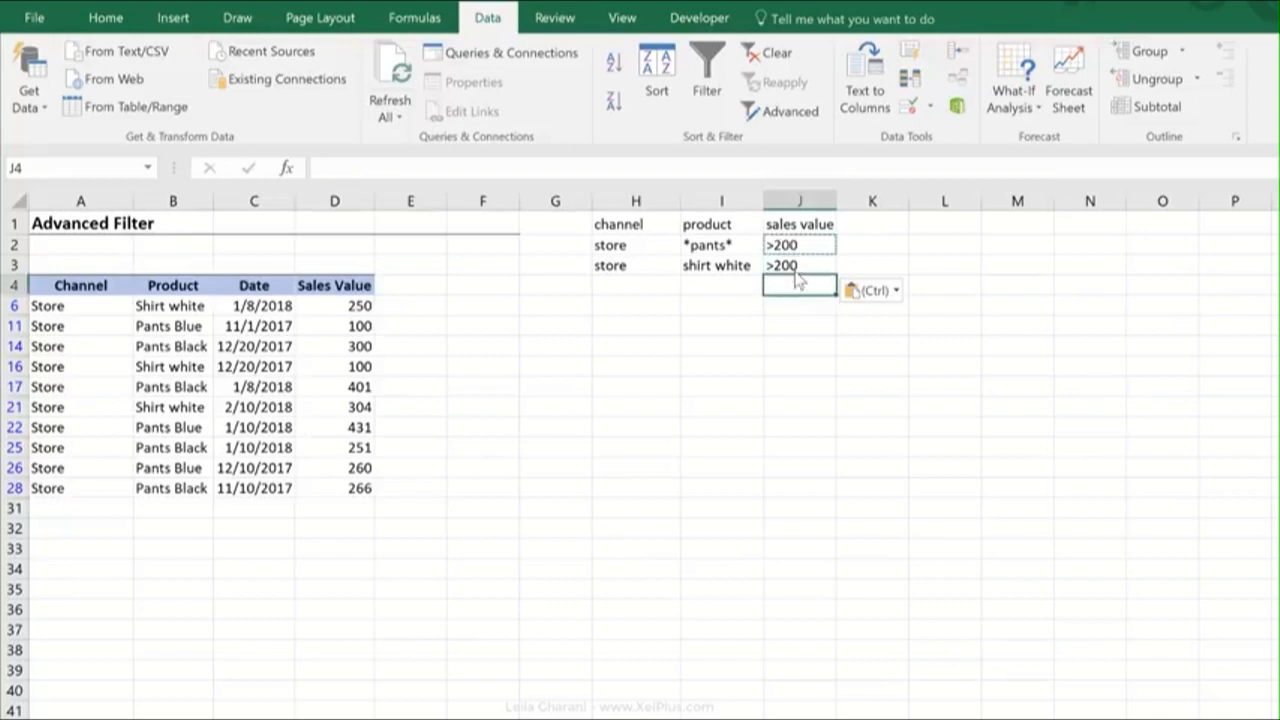
key(Escape)
click(798, 264)
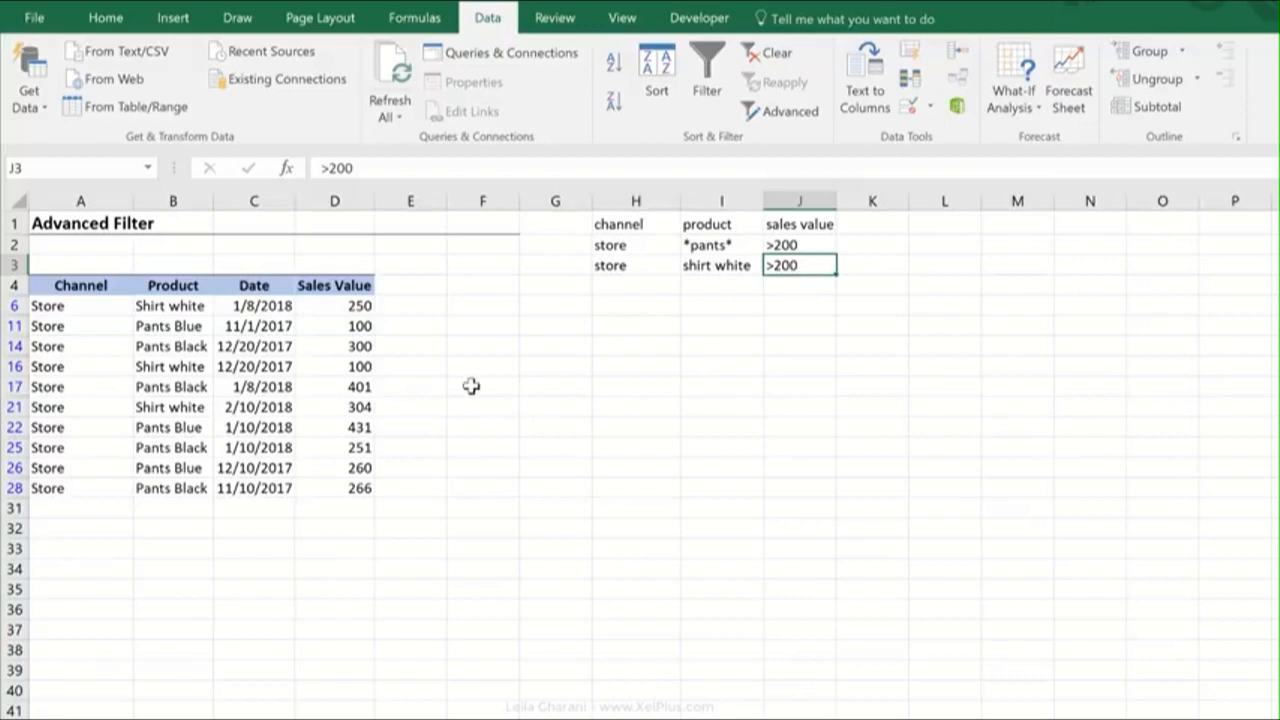
Run the in-place Advanced Filter on the sales table with the criteria range set to H1:J3
click(346, 324)
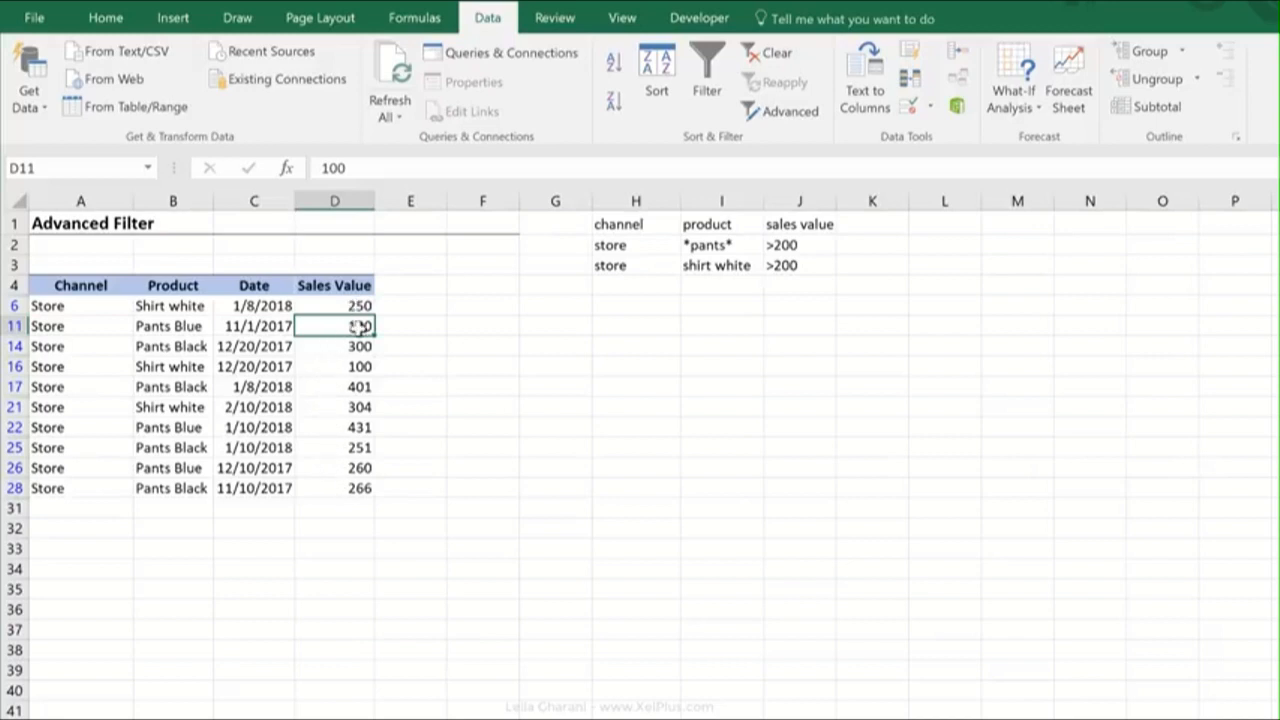
click(763, 113)
click(906, 456)
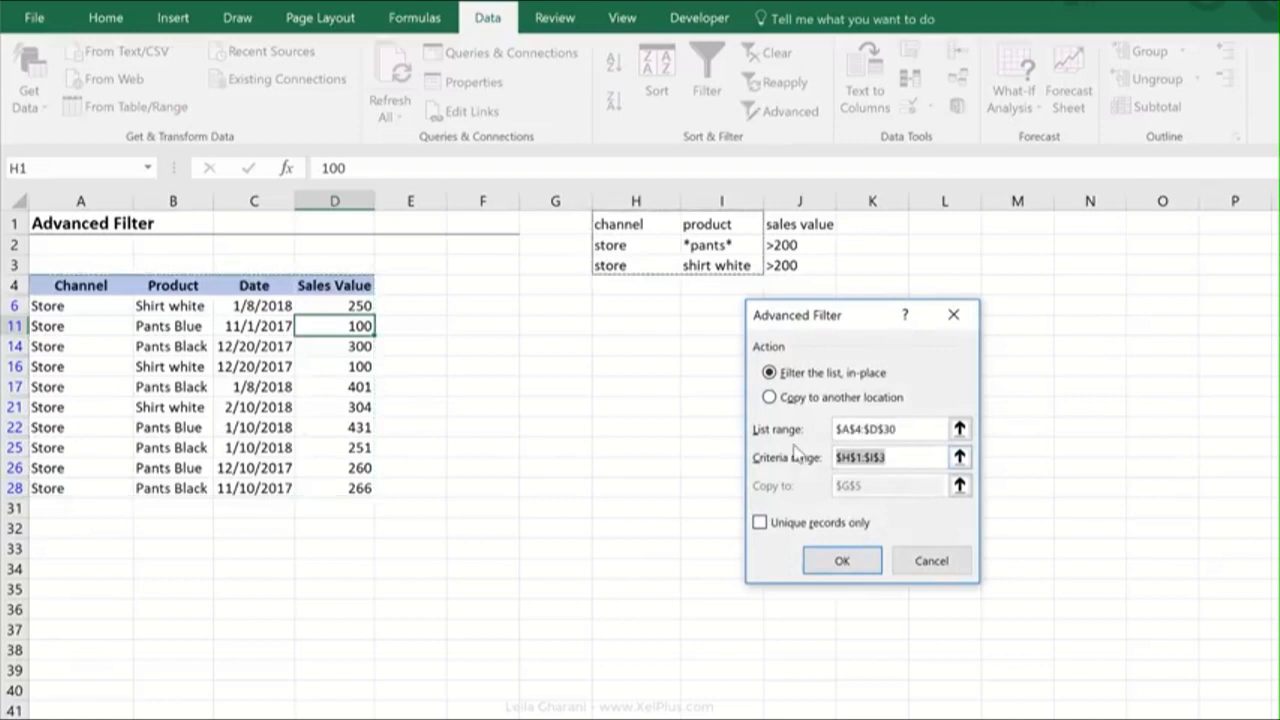
key(Delete)
click(662, 232)
drag(662, 232, 782, 264)
click(872, 566)
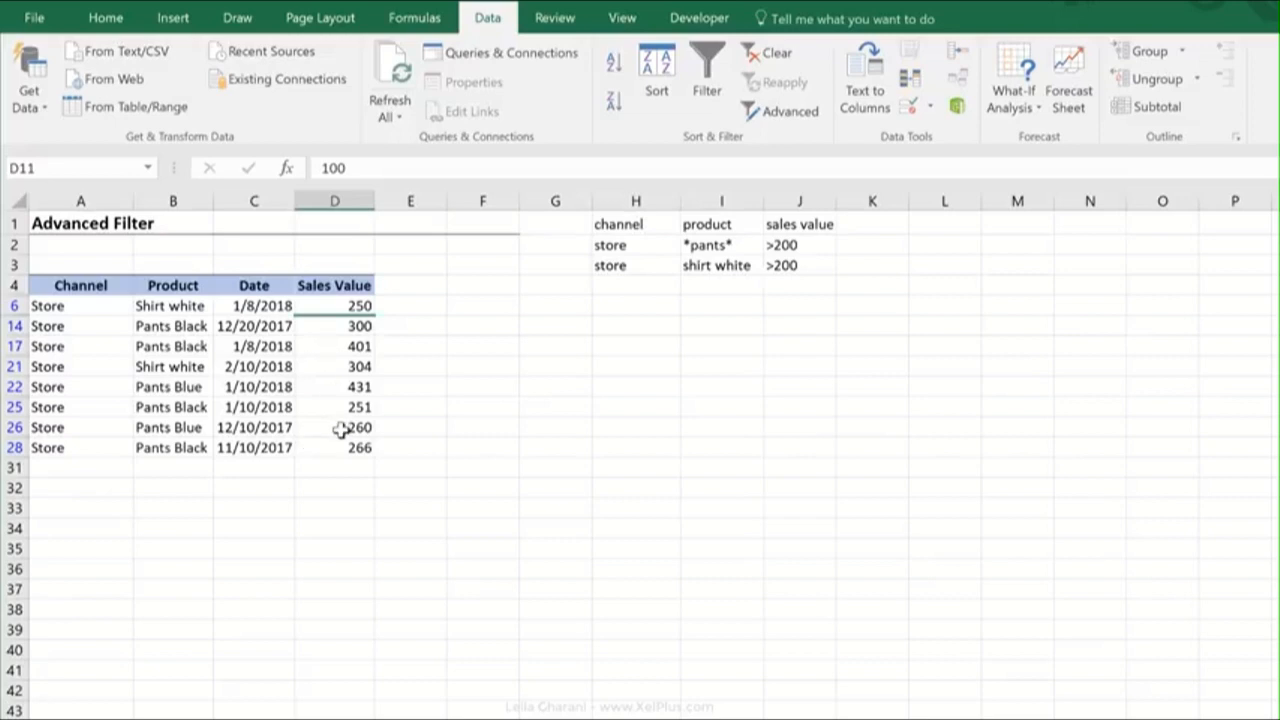
Duplicate the sales value criteria column J1:J3 into K1:K3
click(340, 429)
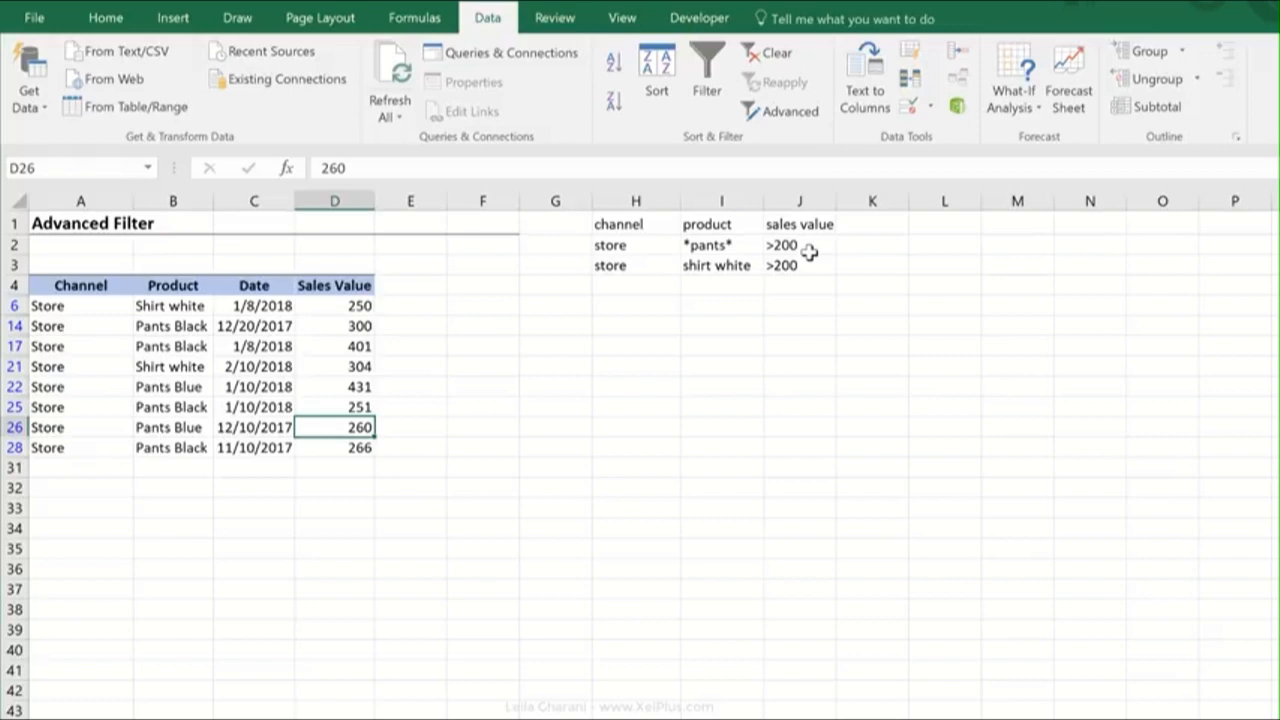
drag(800, 222, 803, 266)
key(ctrl+c)
click(884, 225)
key(ctrl+v)
Change the second sales value condition in K2 to "<400" and copy it into K3
click(843, 247)
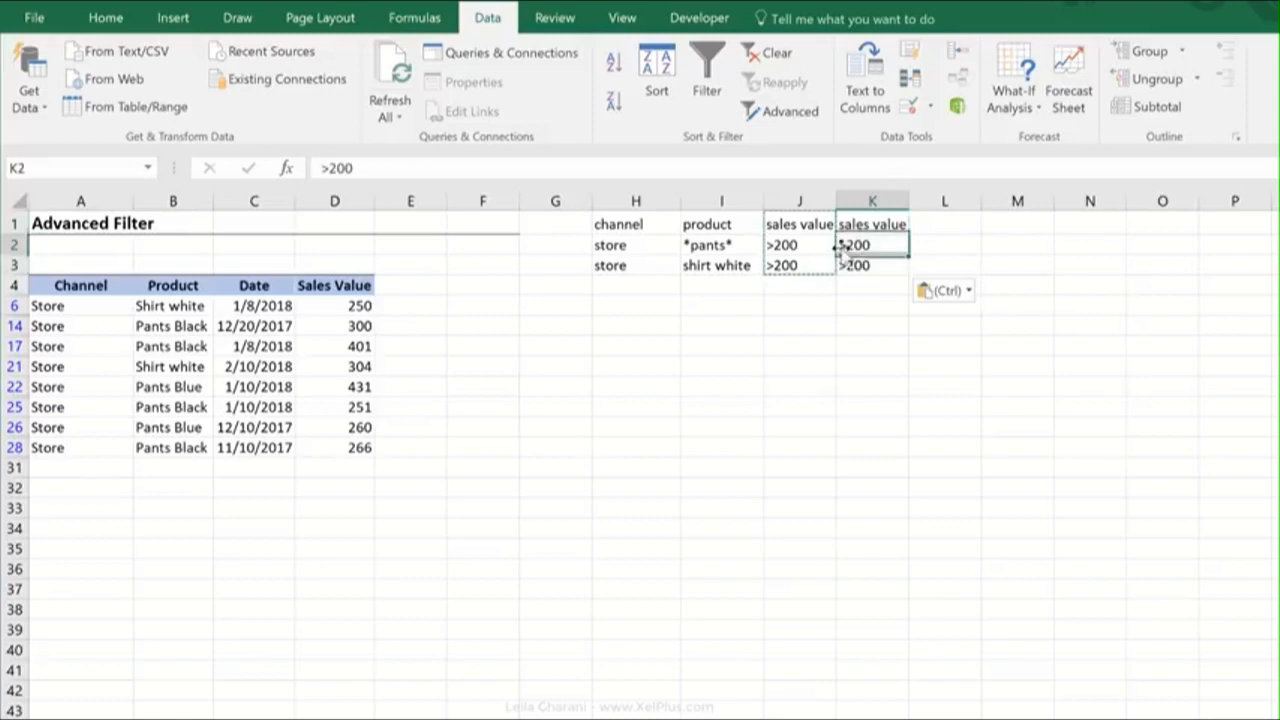
click(331, 170)
key(BackSpace)
text(<)
key(Delete)
text(4)
key(ctrl+Return)
key(ctrl+c)
click(854, 266)
key(ctrl+v)
click(720, 324)
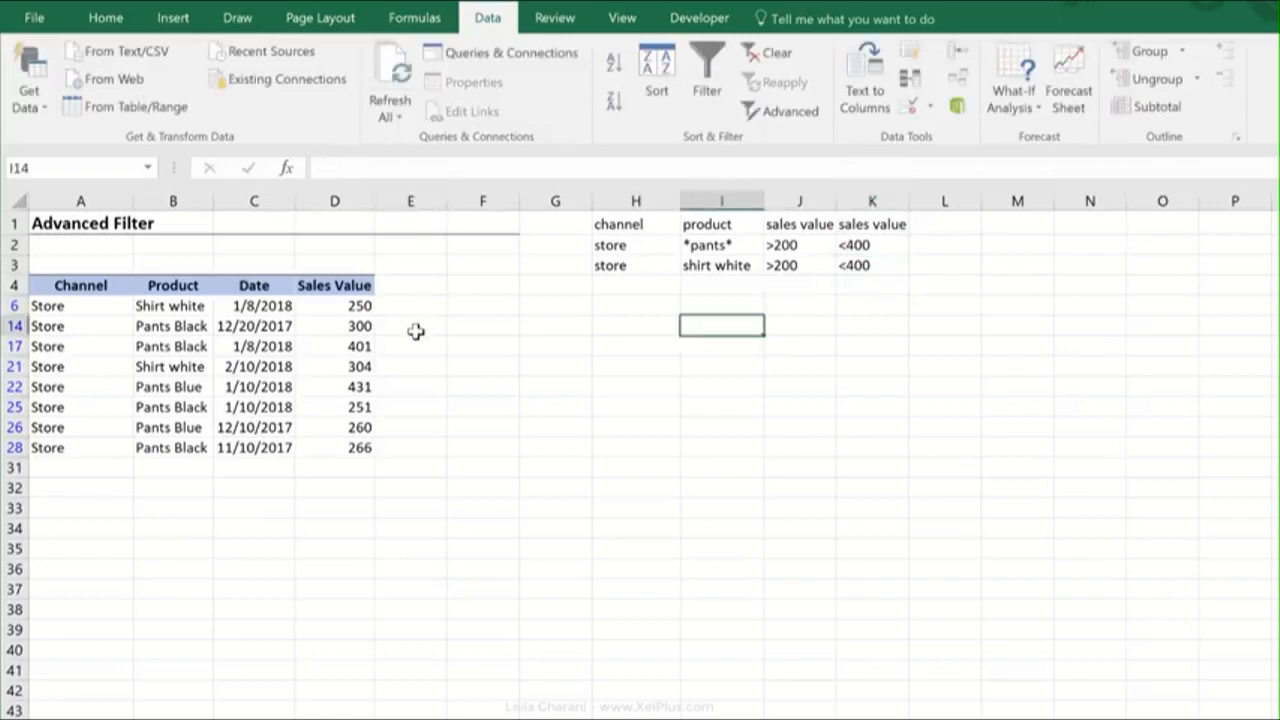
Run the in-place Advanced Filter on the sales table with the criteria range extended to H1:K3
click(336, 344)
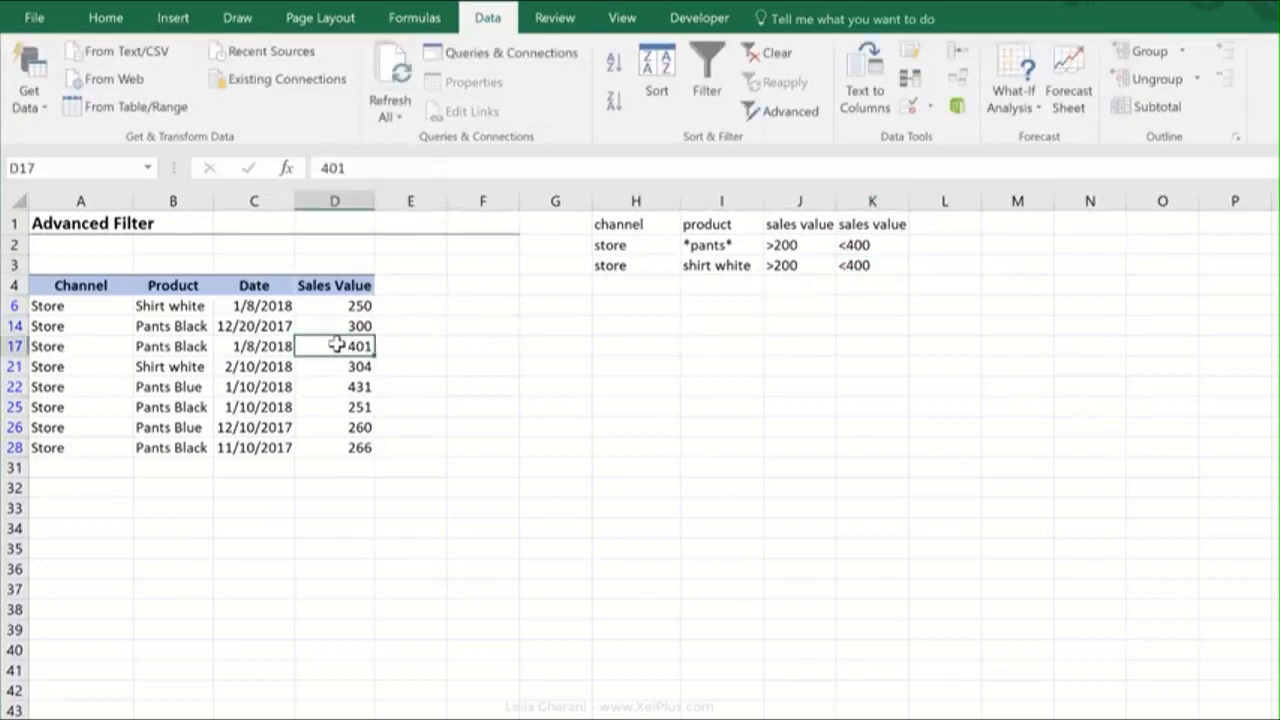
ctrl+click(333, 390)
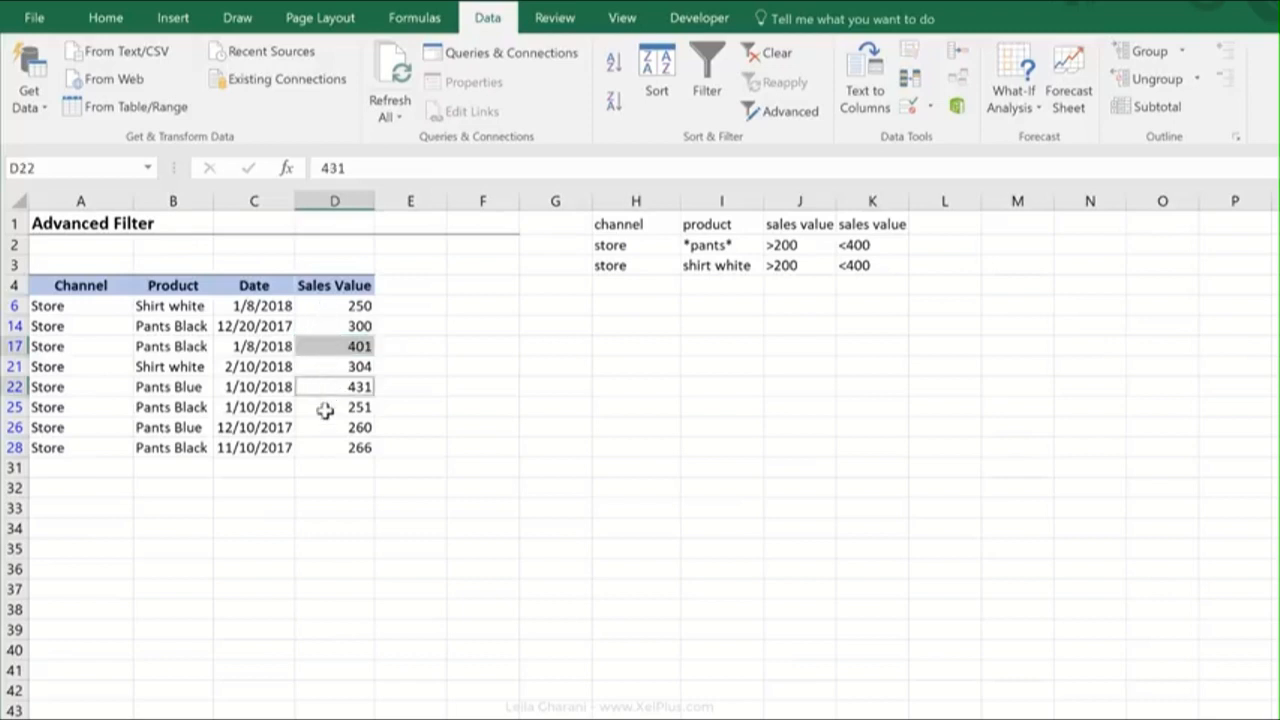
click(636, 285)
click(778, 111)
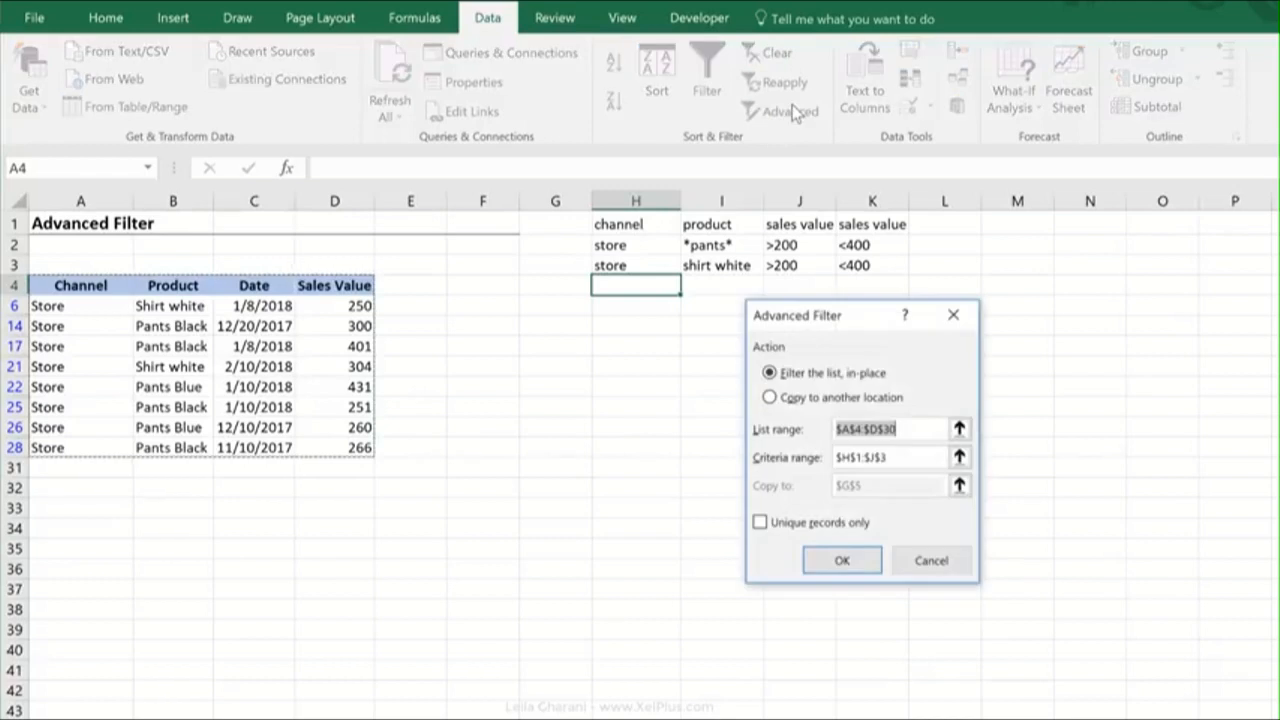
key(BackSpace)
drag(660, 220, 866, 265)
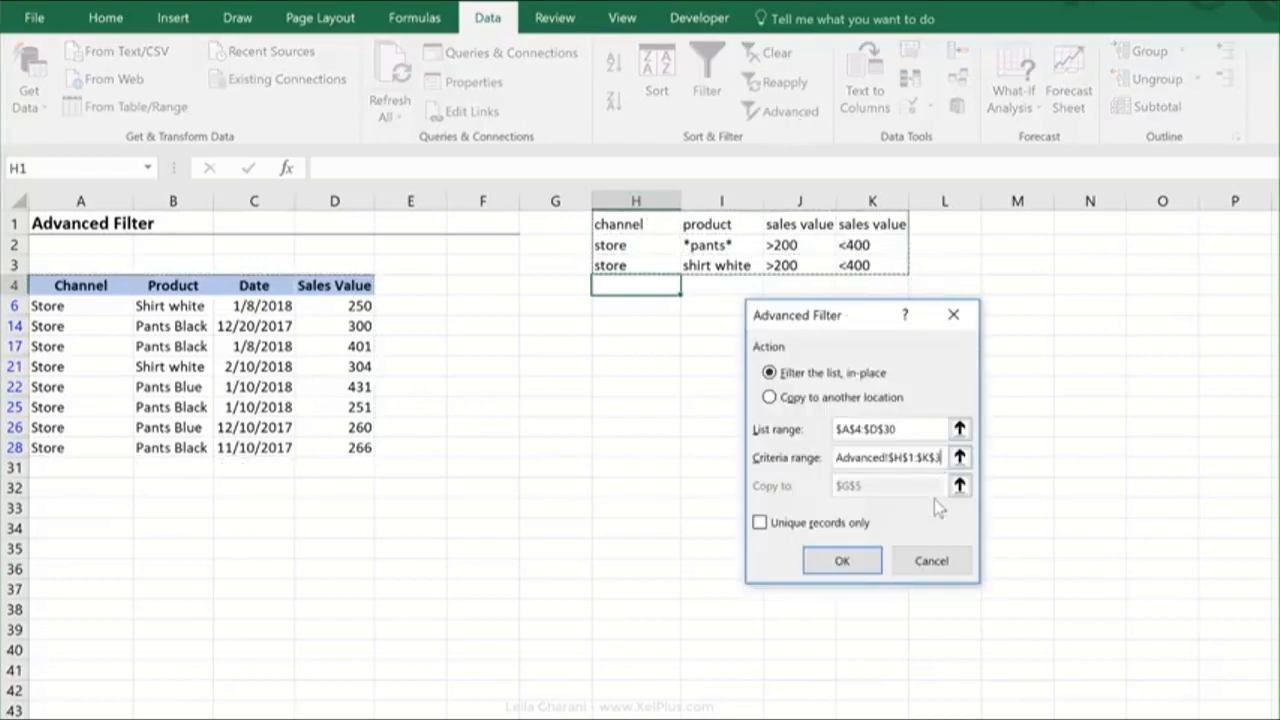
click(845, 566)
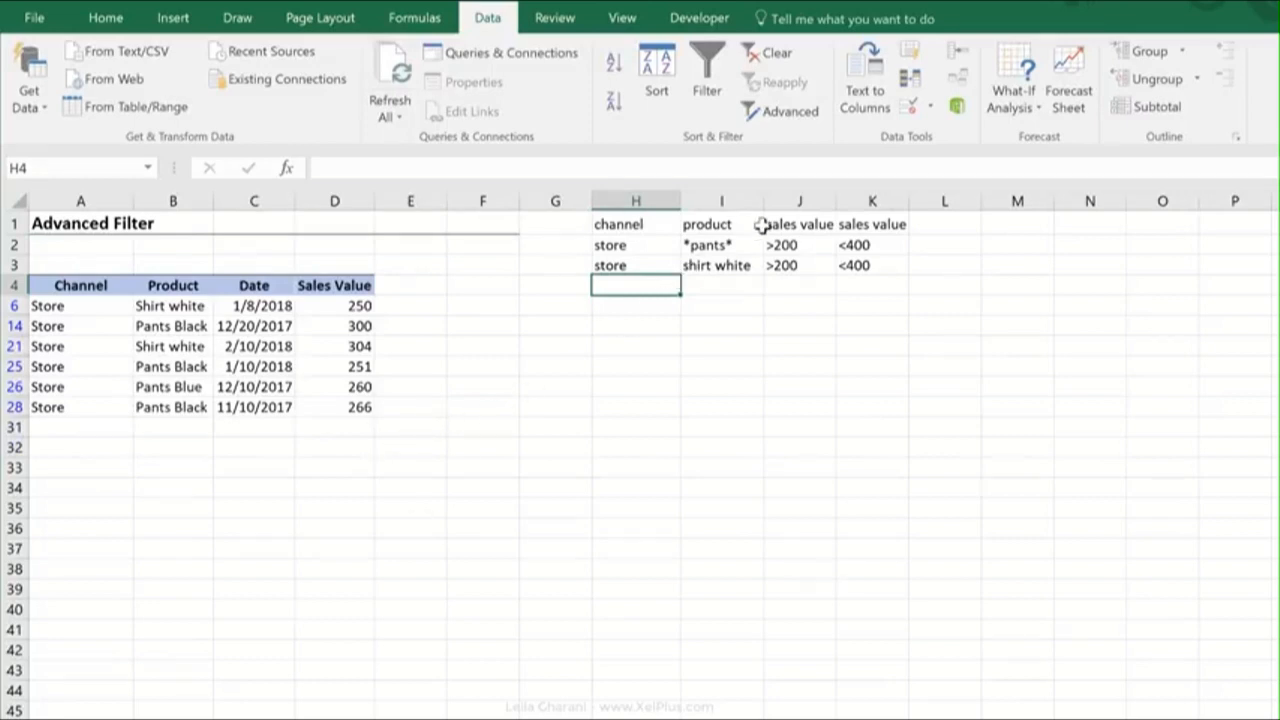
click(800, 225)
click(850, 226)
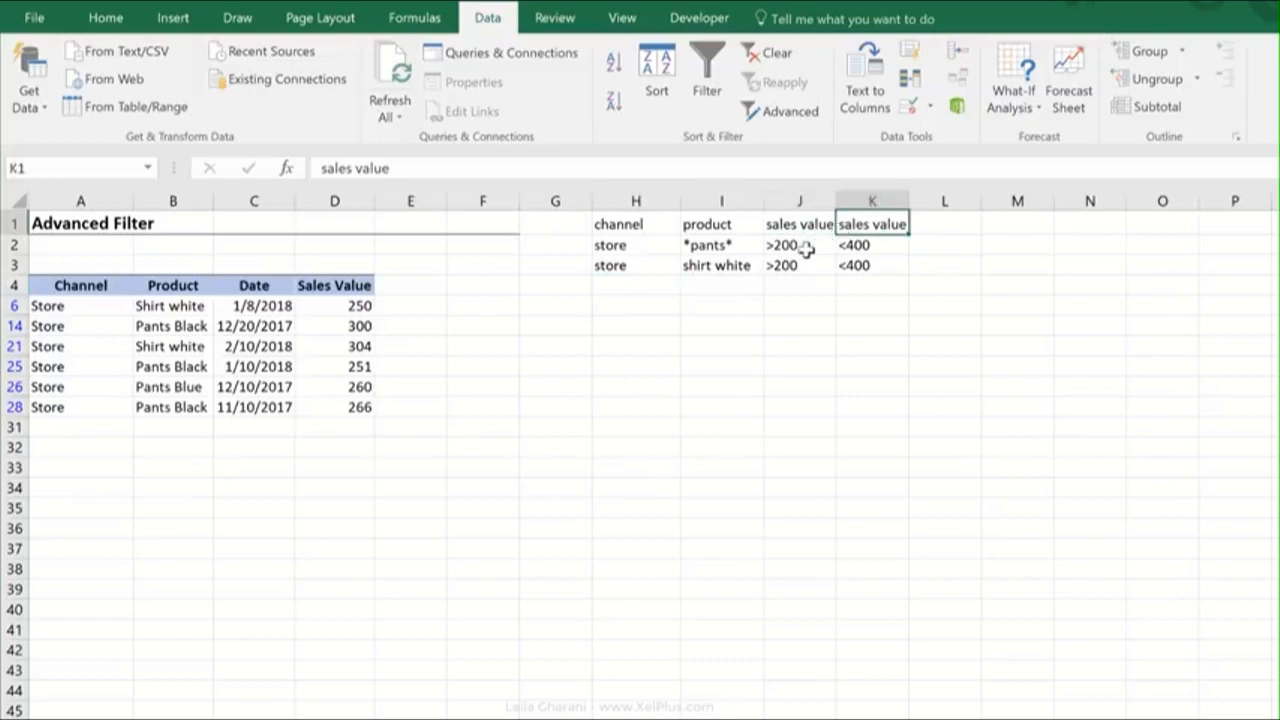
click(812, 250)
key(Right)
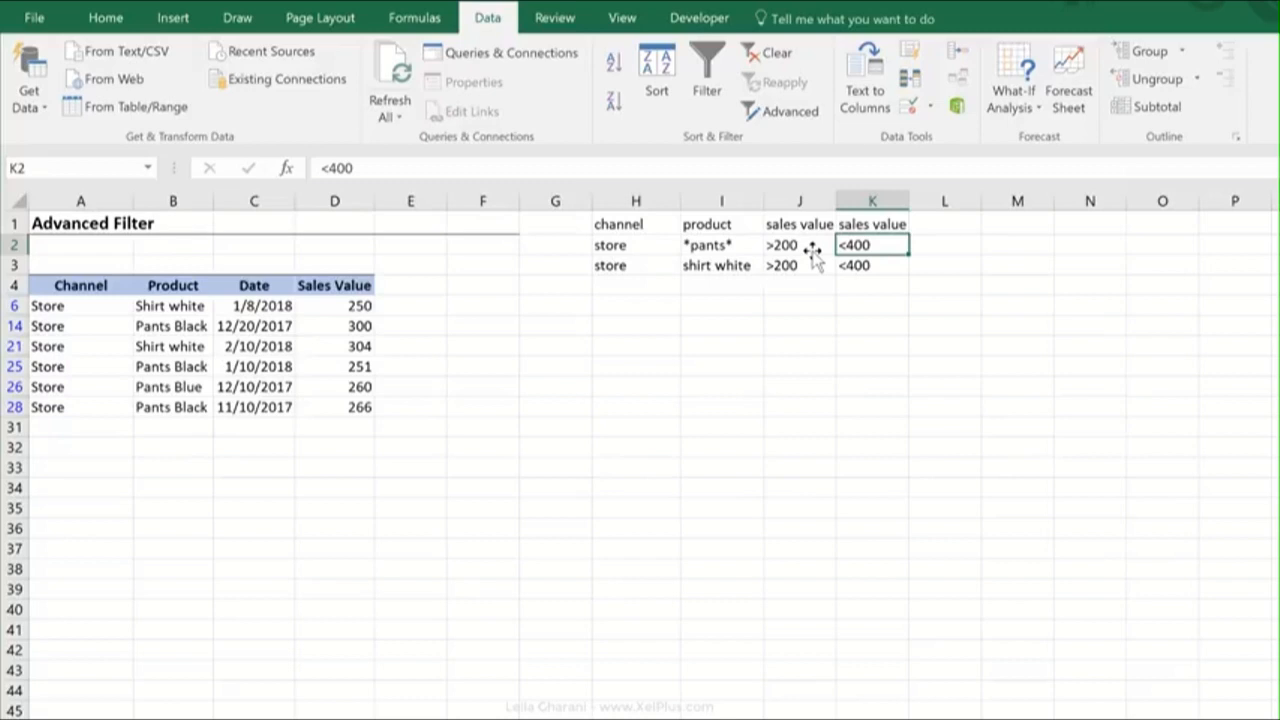
Clear the advanced filter from the sales table so that all rows are shown again
click(720, 303)
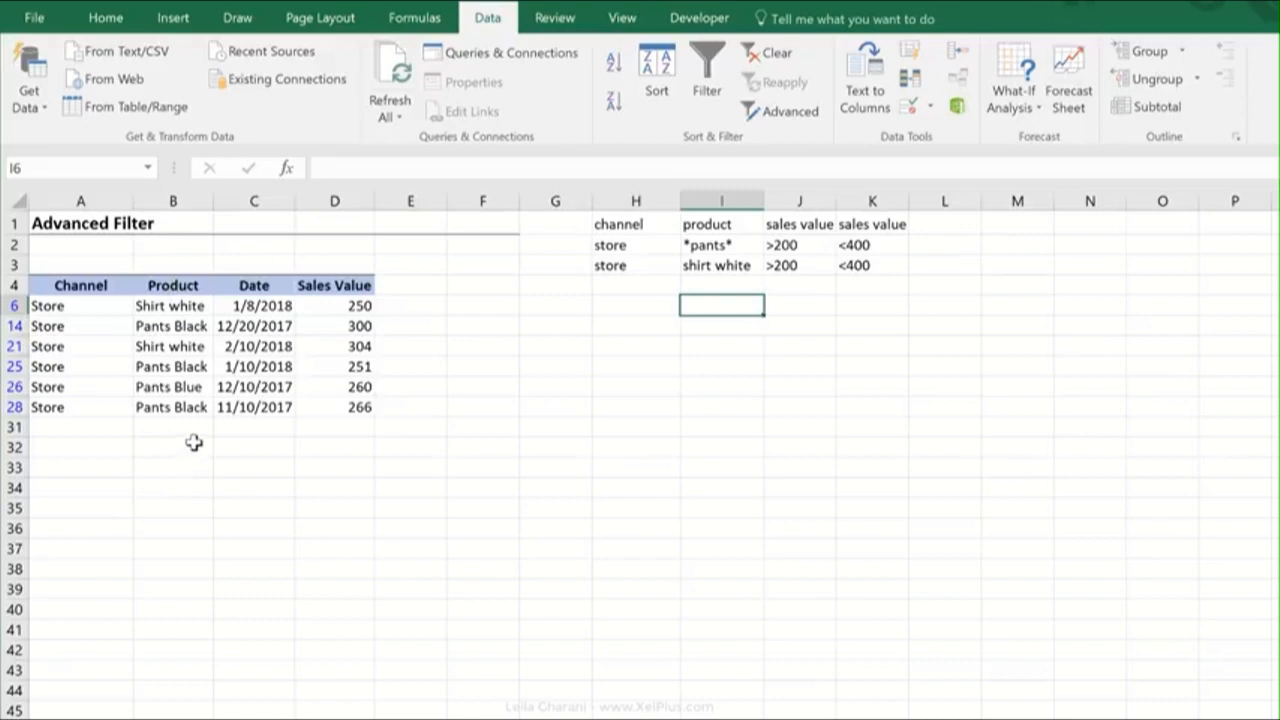
click(188, 345)
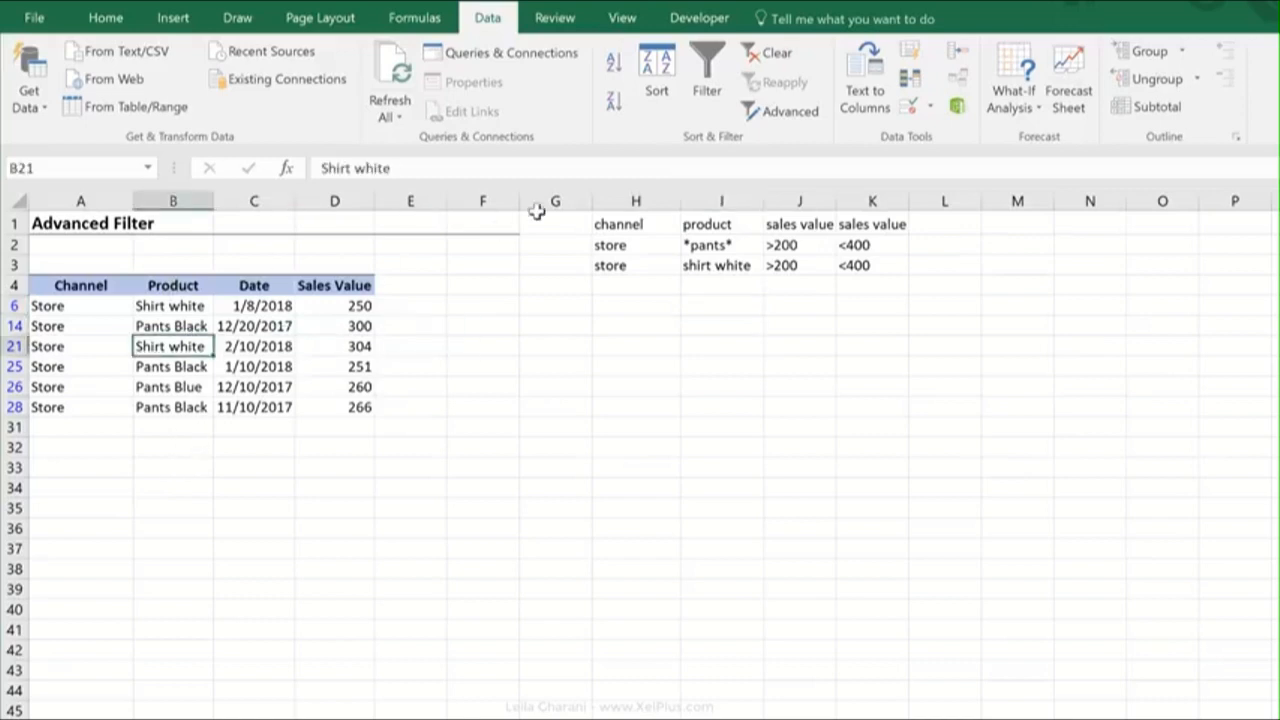
click(780, 55)
Start a new Advanced Filter on the sales table with the list range set to only the Product column, B4:B30
click(362, 408)
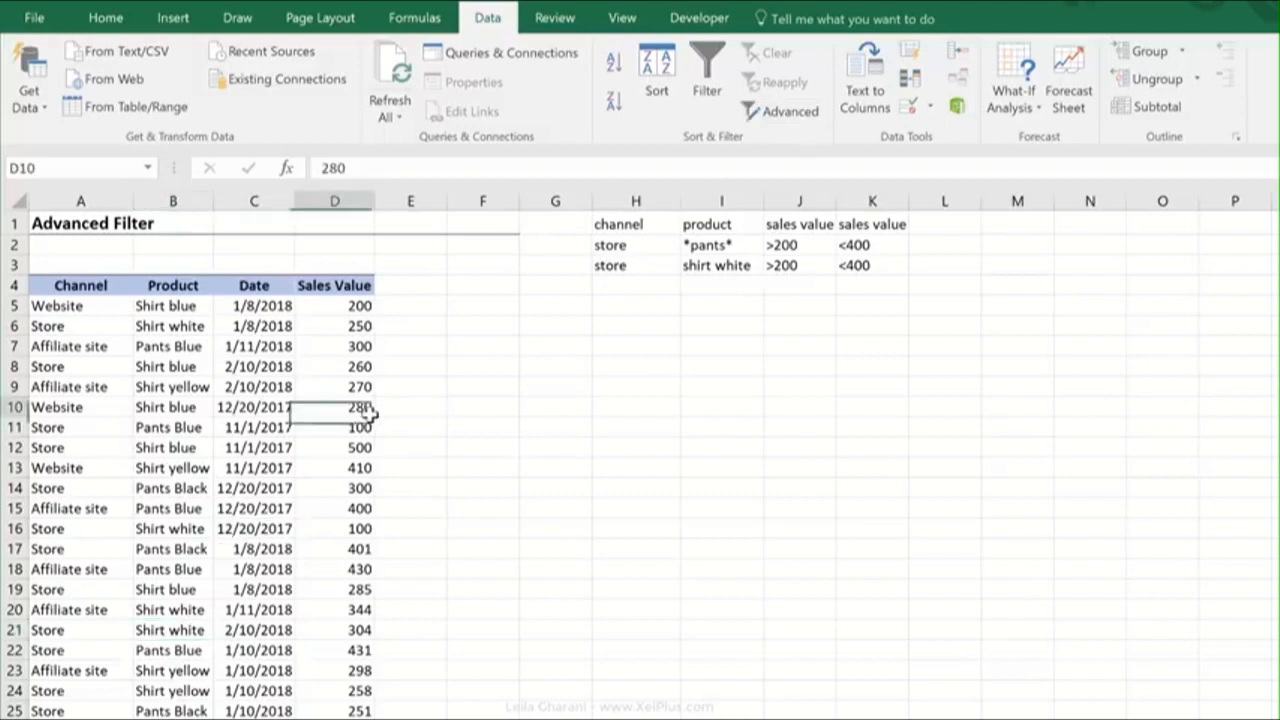
click(785, 112)
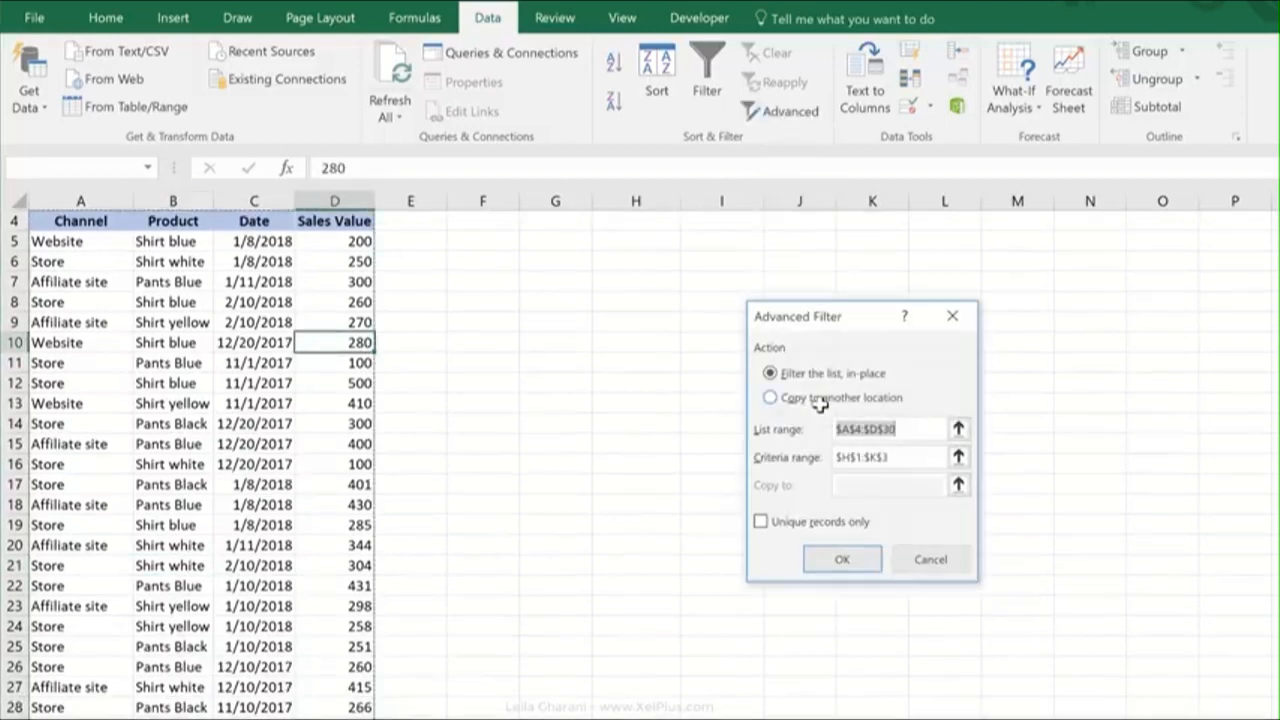
click(912, 432)
drag(900, 429, 831, 424)
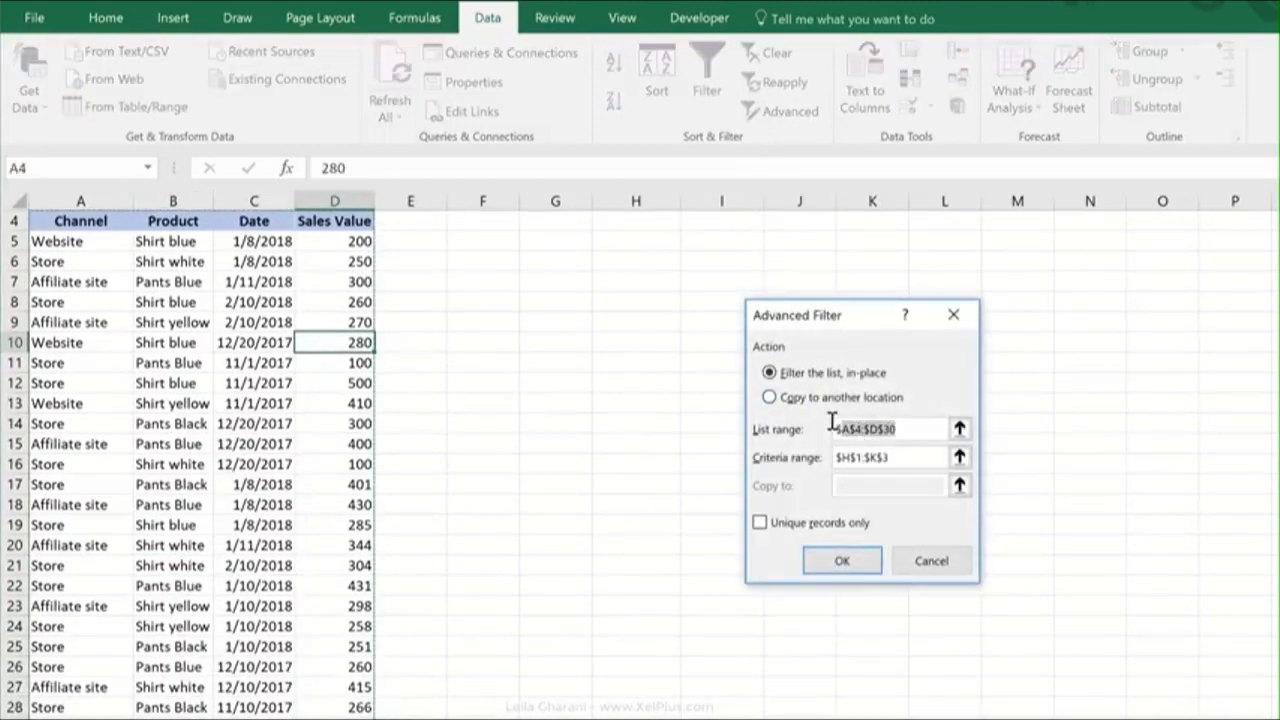
key(Delete)
drag(182, 220, 186, 282)
key(ctrl+shift+Down)
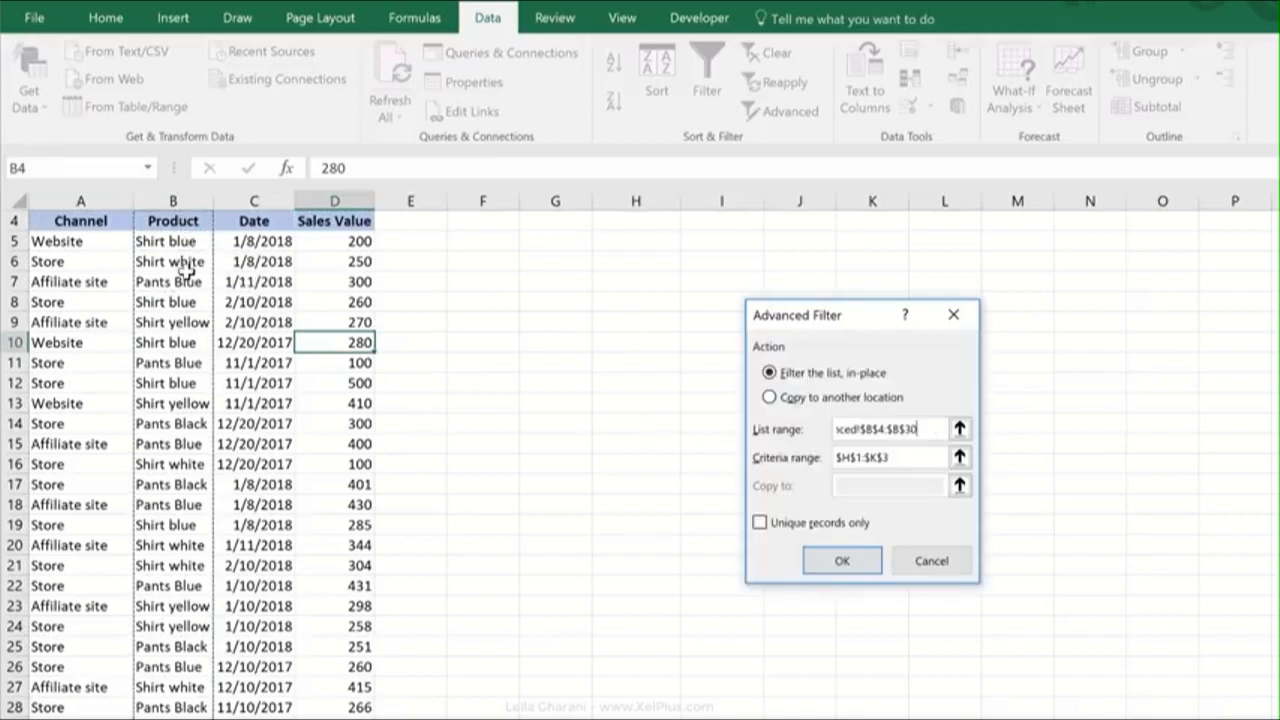
Empty the criteria range of the Advanced Filter
click(914, 457)
scroll(914, 457, up, 1)
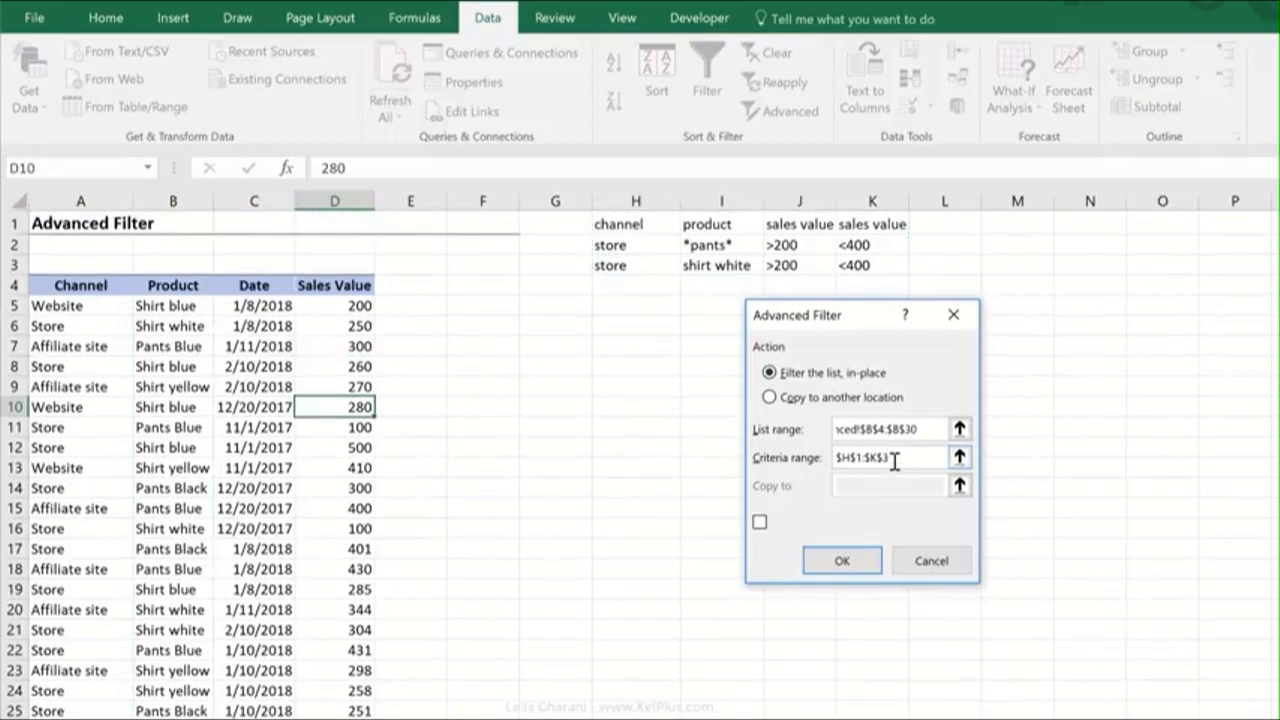
drag(889, 460, 794, 451)
key(BackSpace)
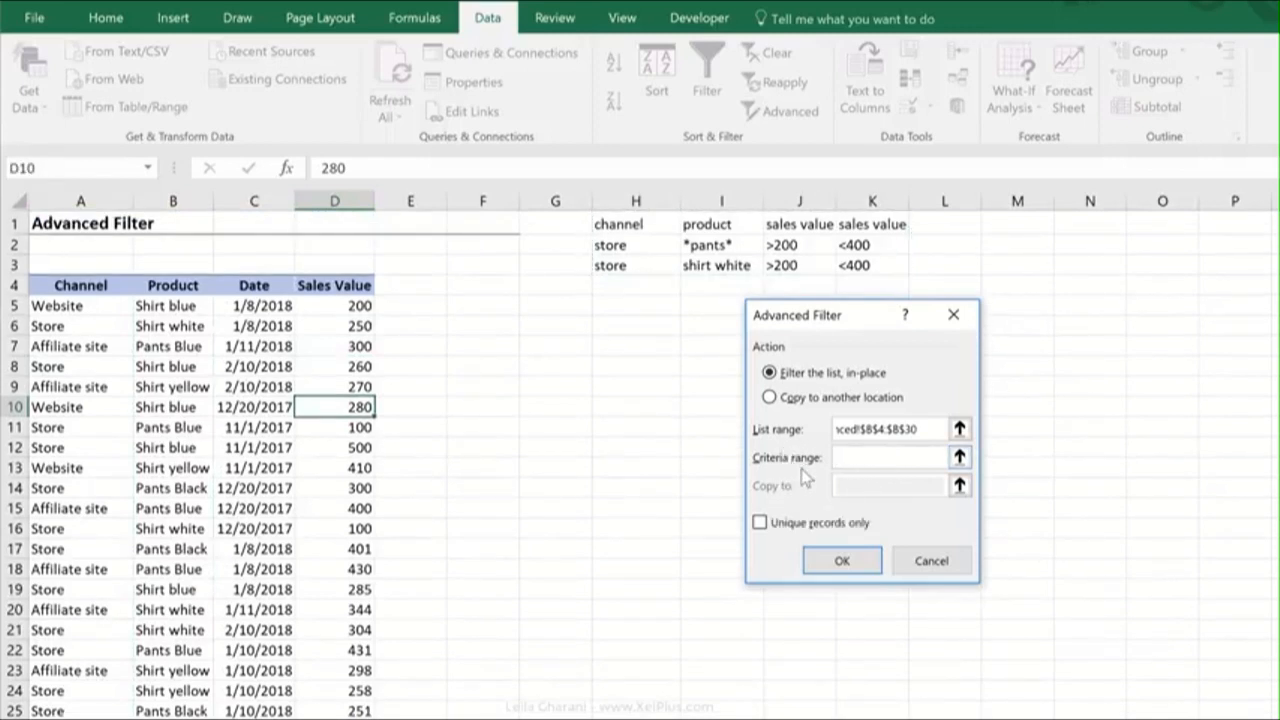
Run the Advanced Filter for unique records only, copying the result to another location starting at cell F6
click(760, 524)
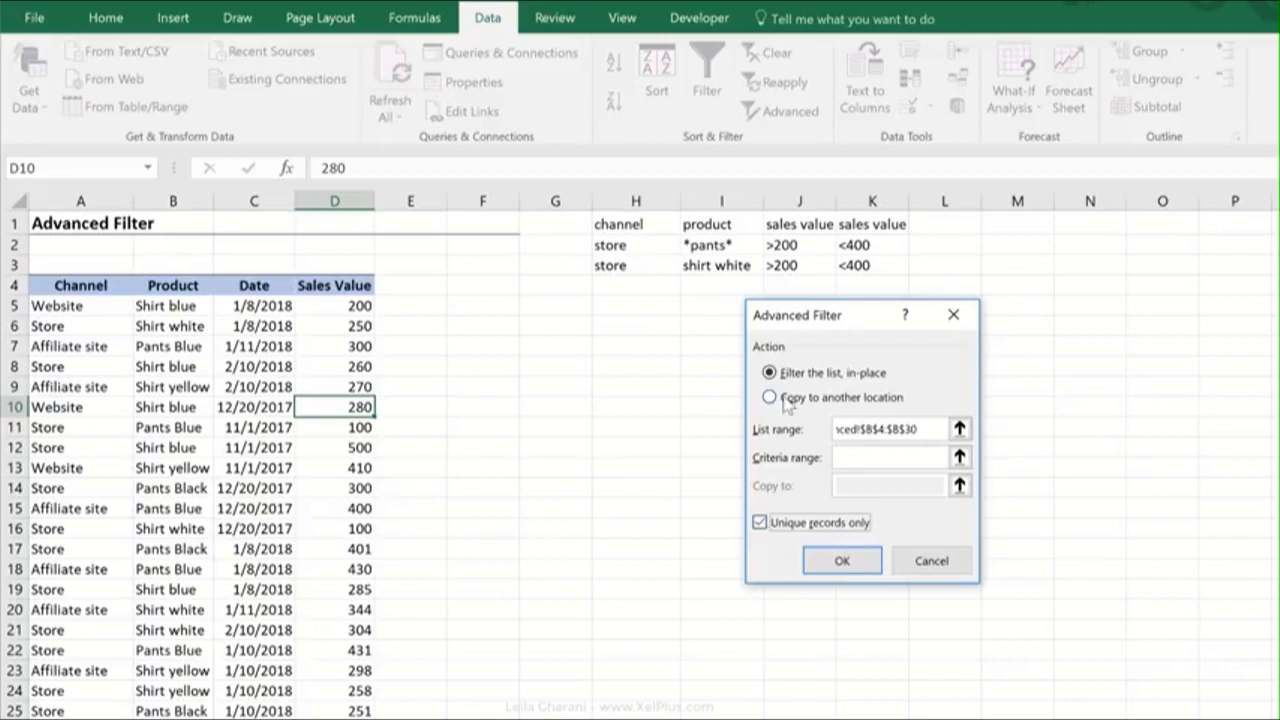
click(786, 400)
click(860, 490)
click(498, 328)
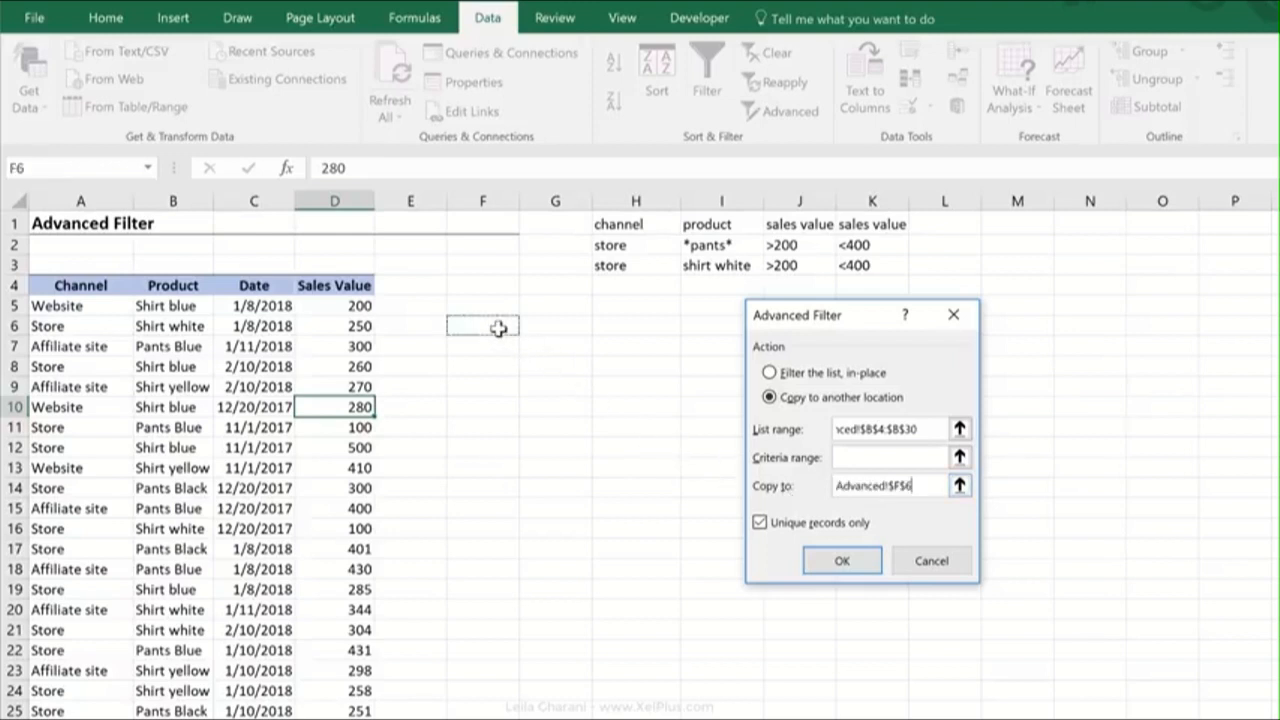
click(812, 560)
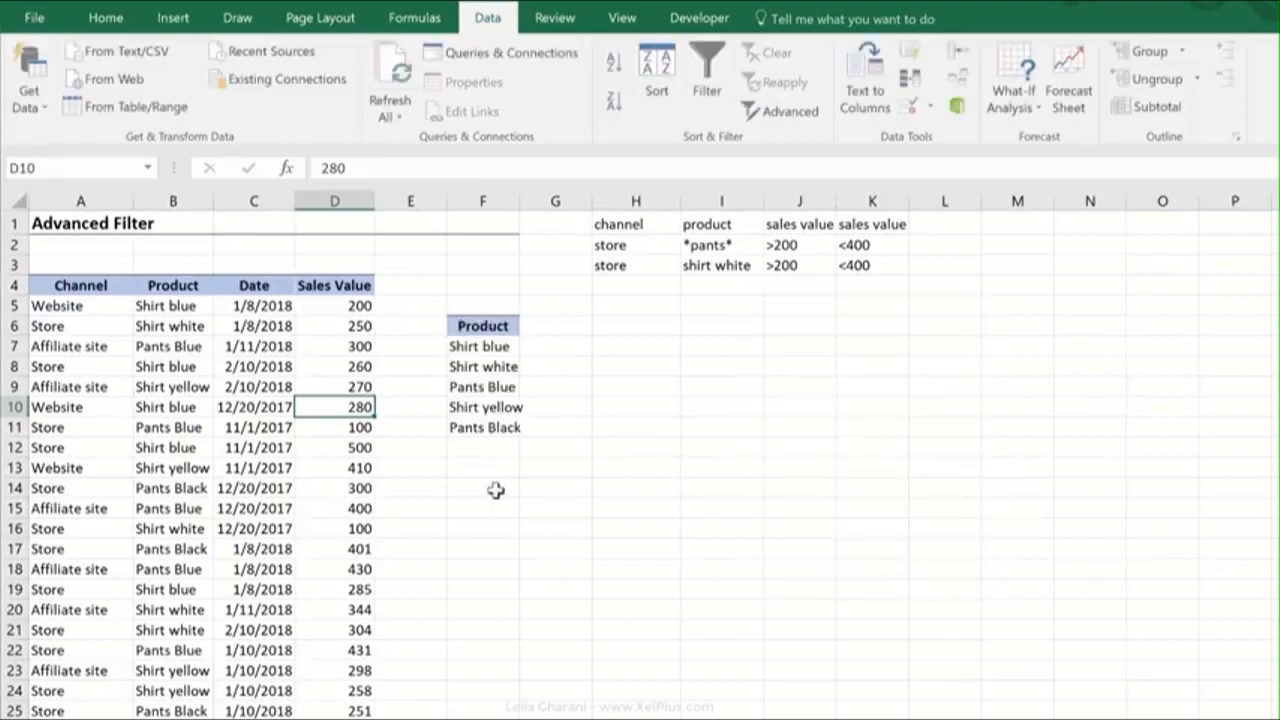